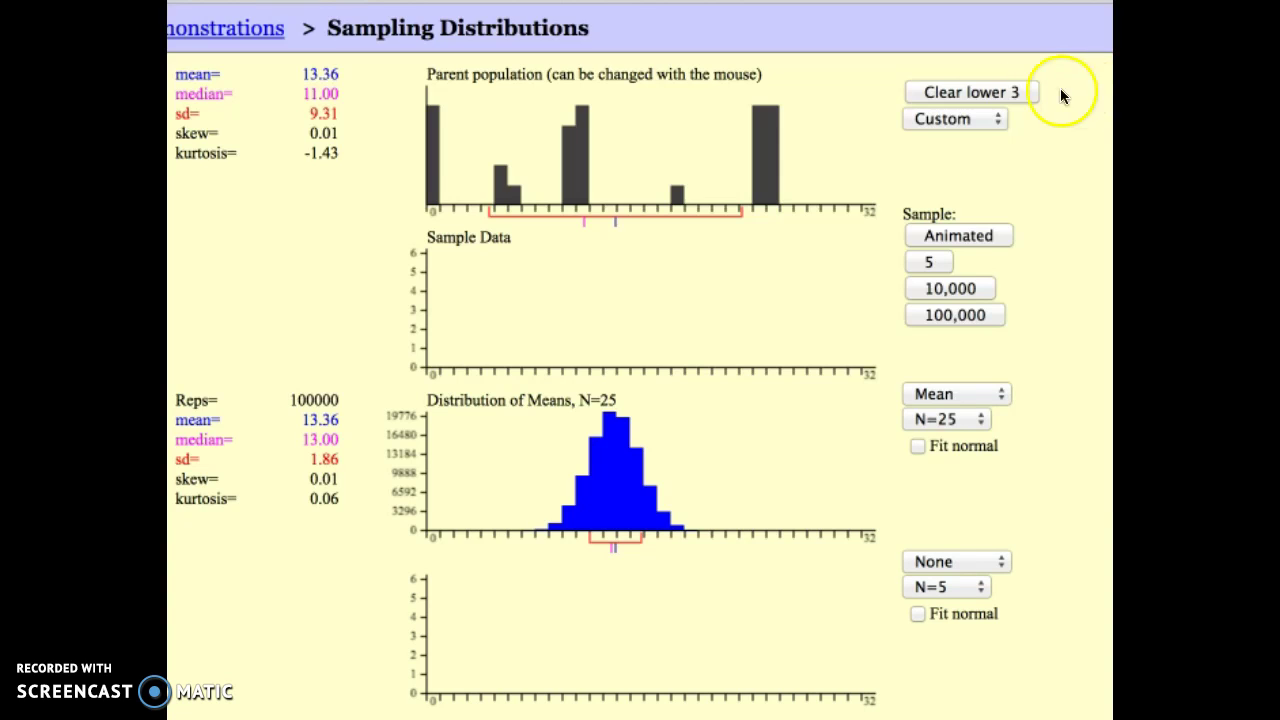
# Clear the means histogram and make the parent population Normal (mean 16, SD 5).
pyautogui.click(939, 96)
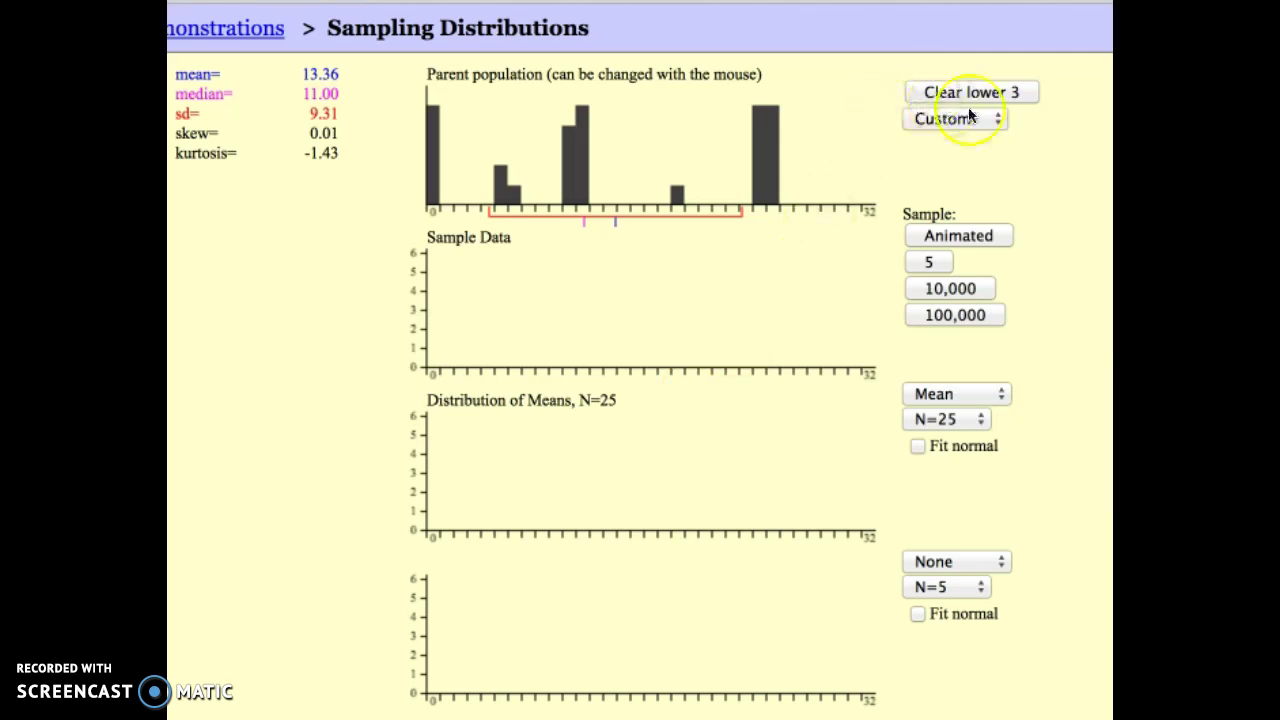
pyautogui.click(999, 120)
pyautogui.click(988, 146)
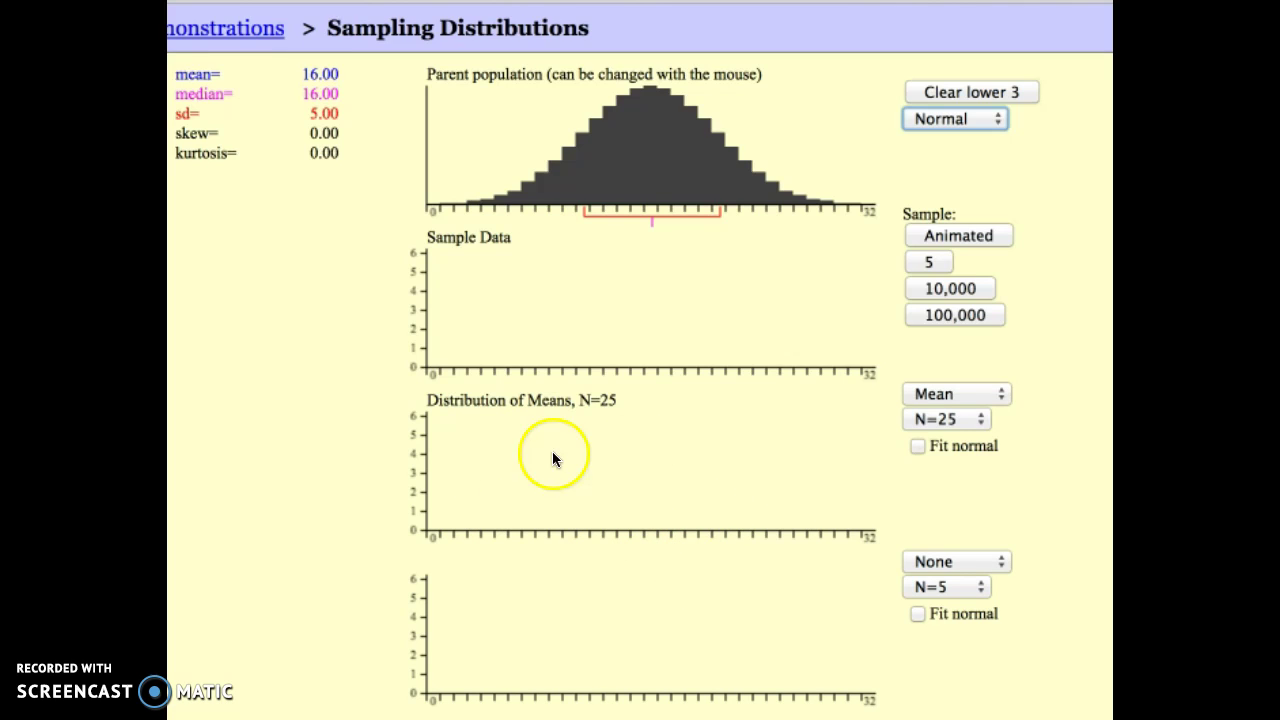
# Set the sample size to N=2 and draw four animated samples.
pyautogui.click(984, 423)
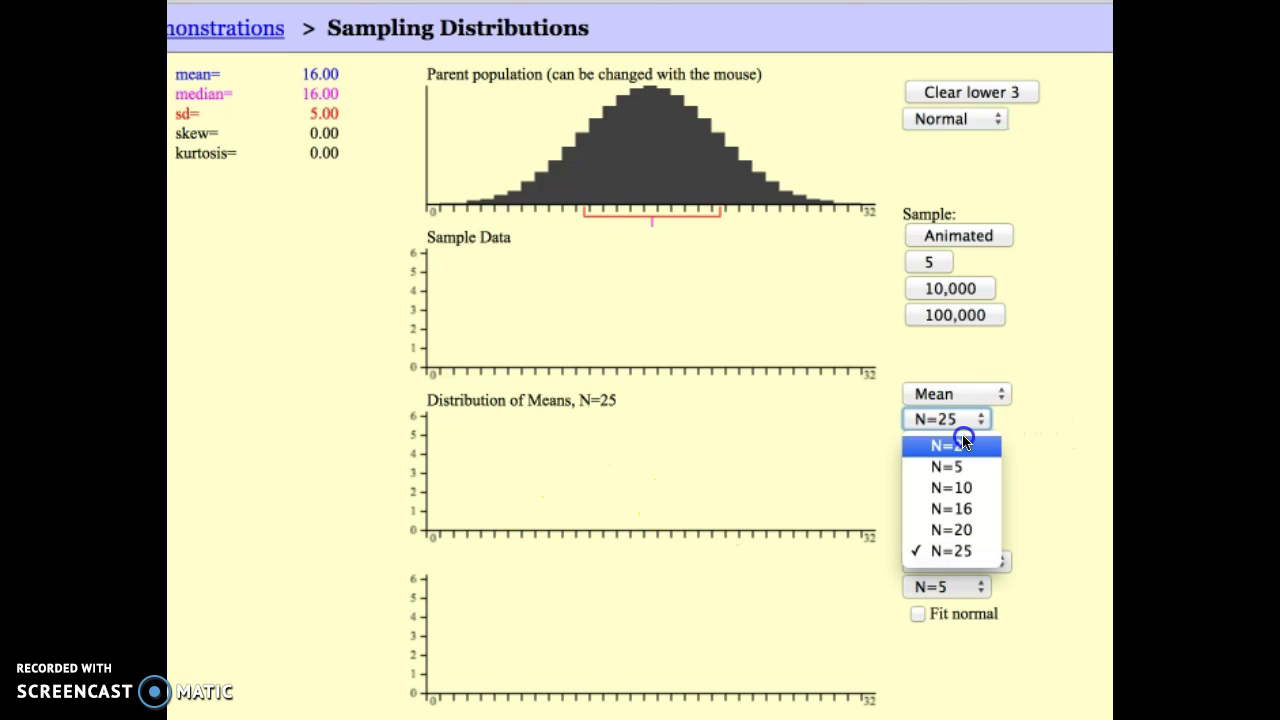
pyautogui.click(964, 443)
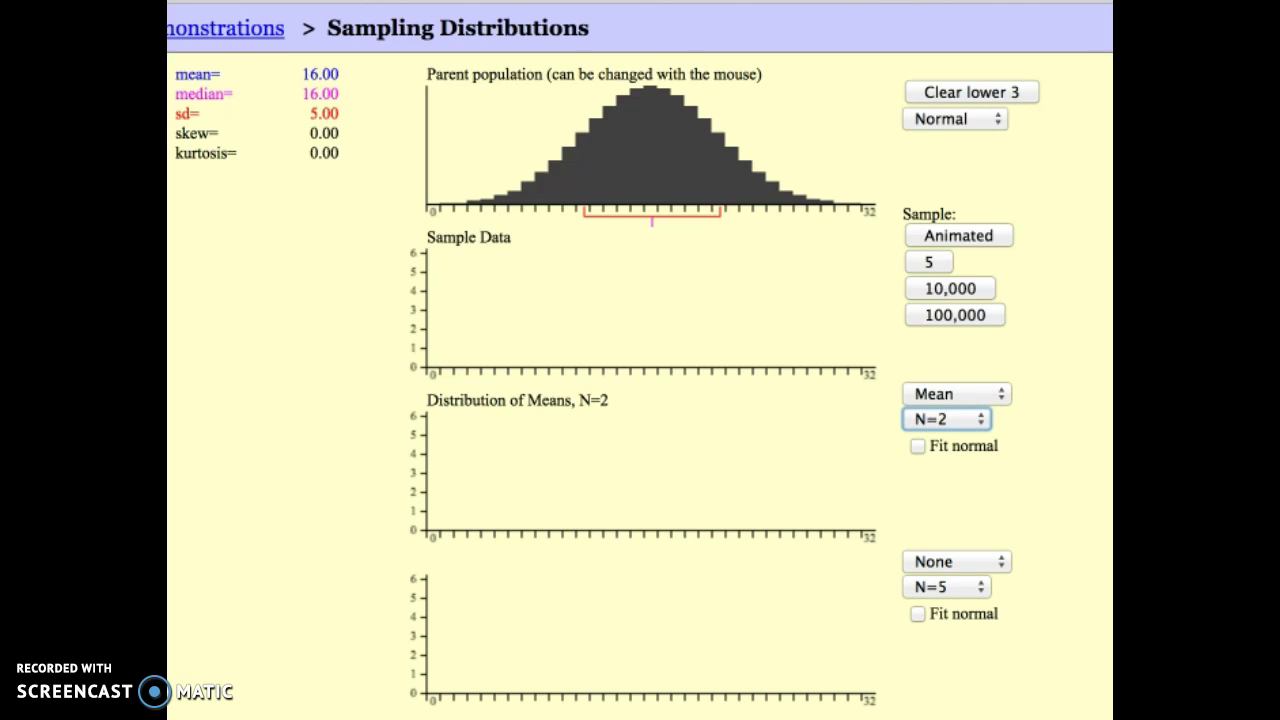
pyautogui.click(929, 237)
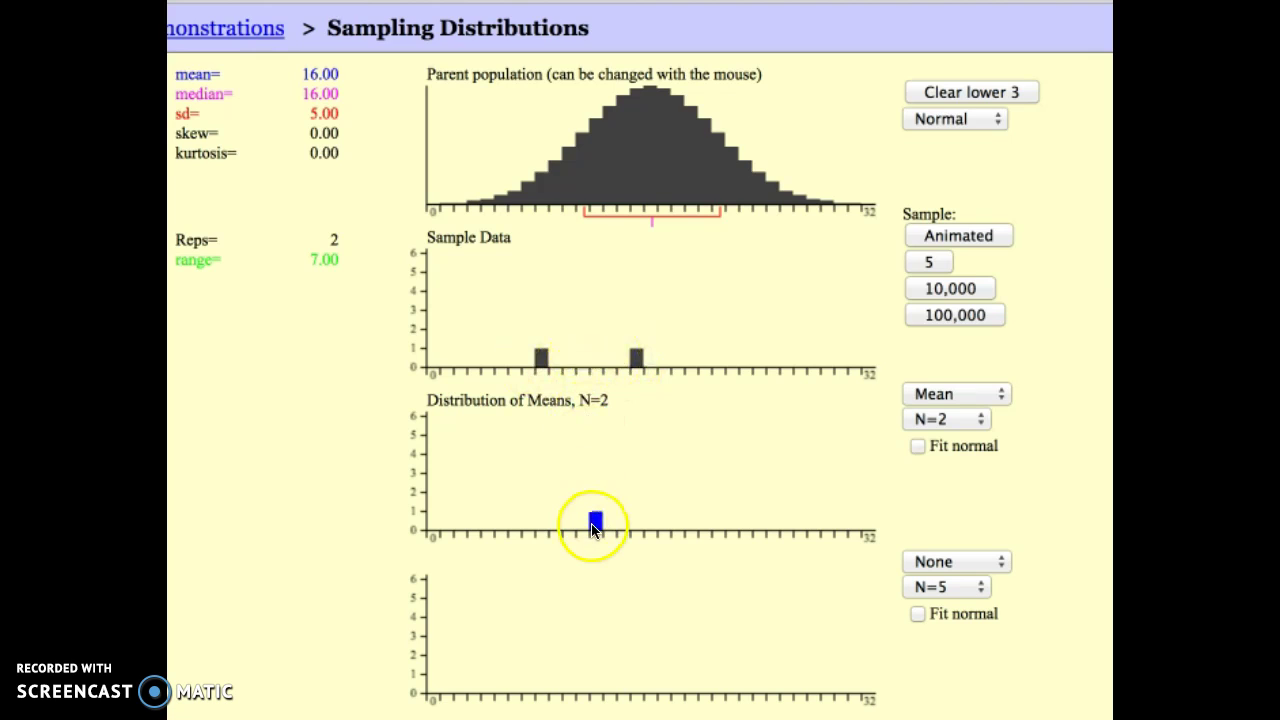
pyautogui.click(940, 240)
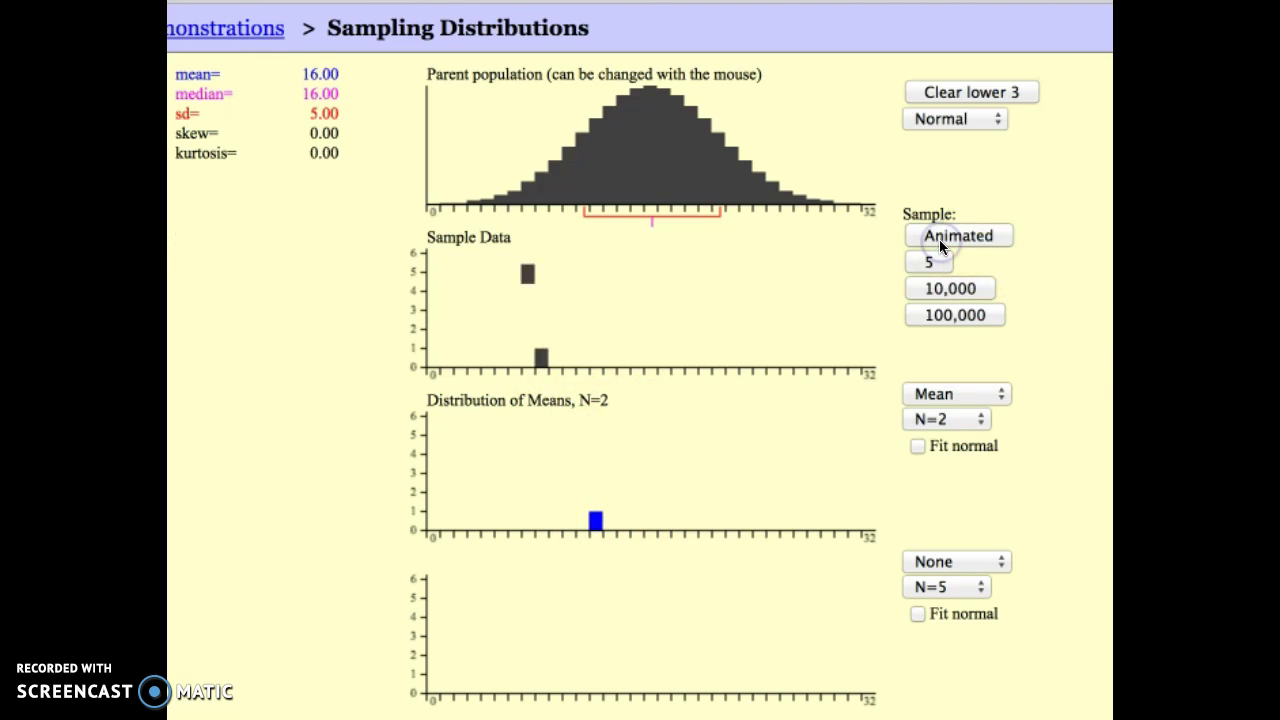
pyautogui.click(940, 241)
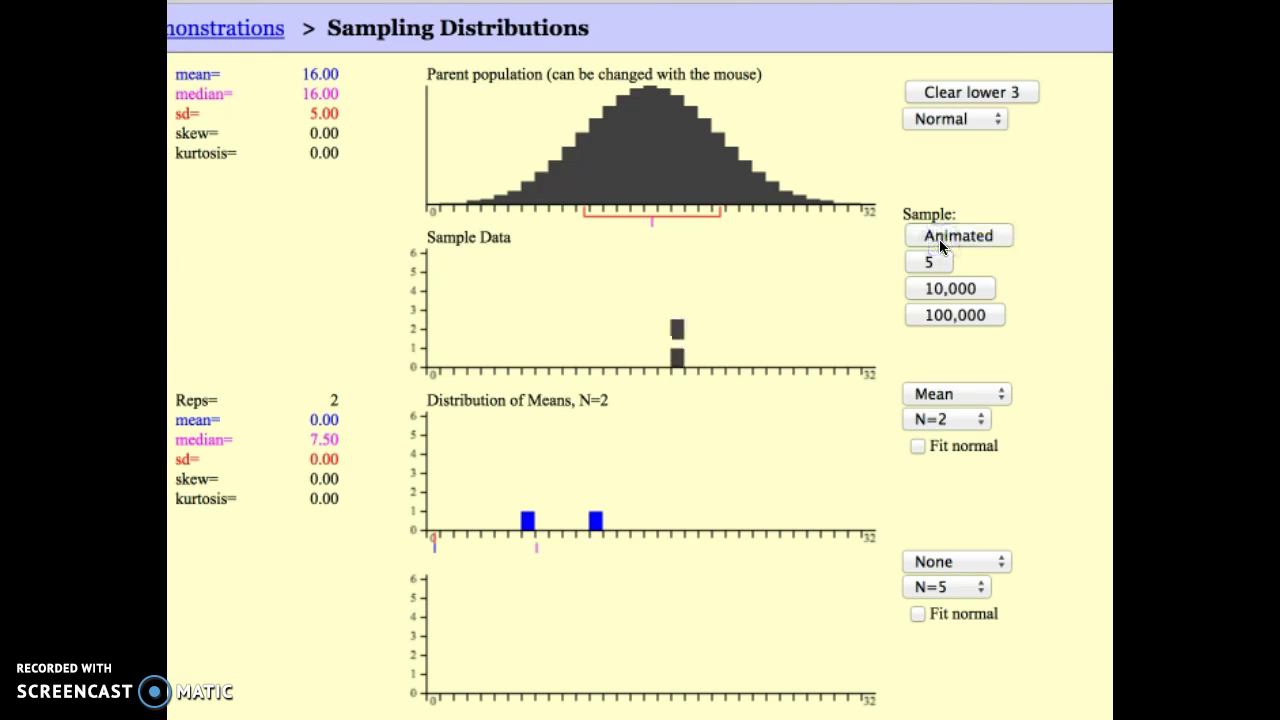
pyautogui.click(940, 241)
# Add fifteen more means, then 100,000, giving a bell of 100,019 means (sd 3.54).
pyautogui.click(930, 265)
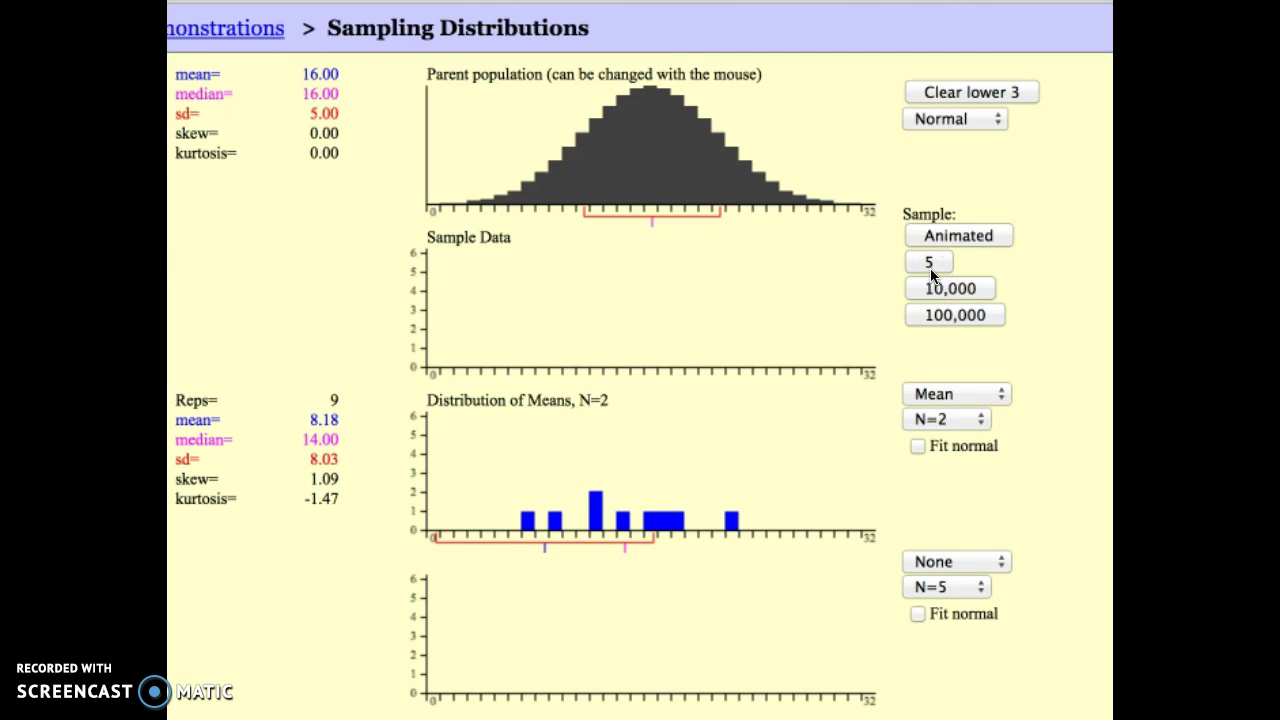
pyautogui.click(929, 262)
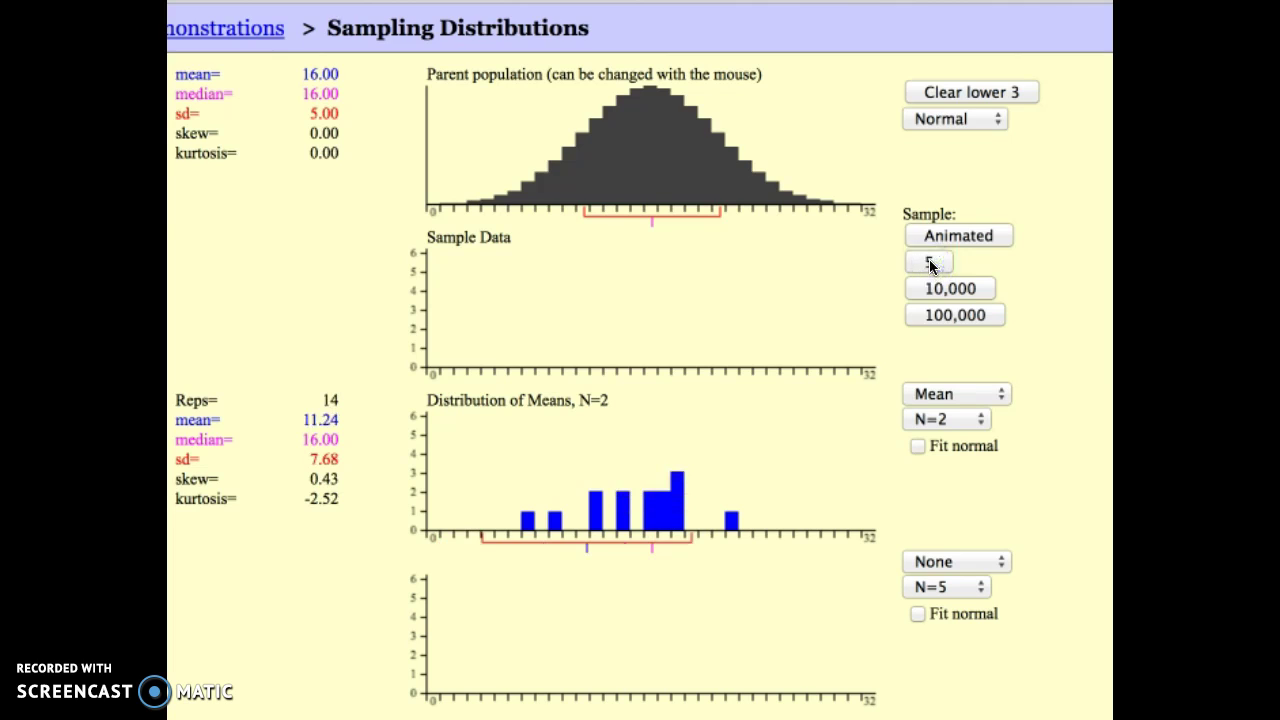
pyautogui.click(929, 262)
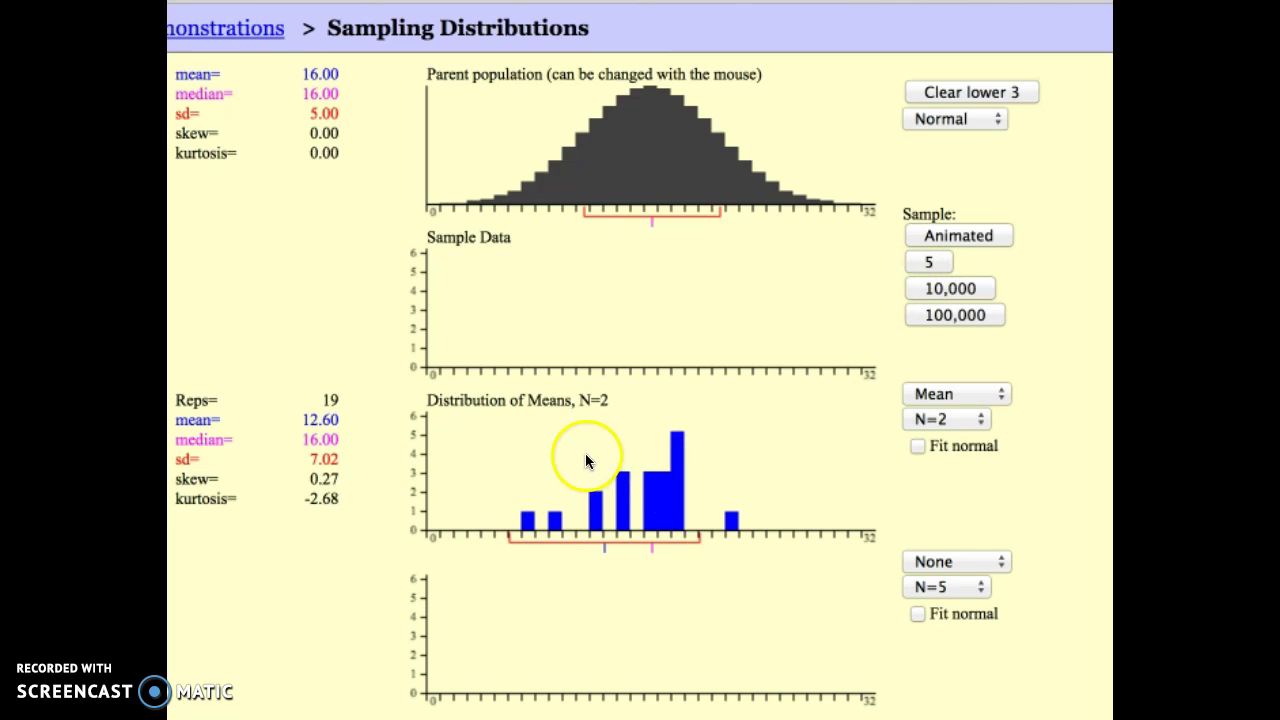
pyautogui.click(924, 317)
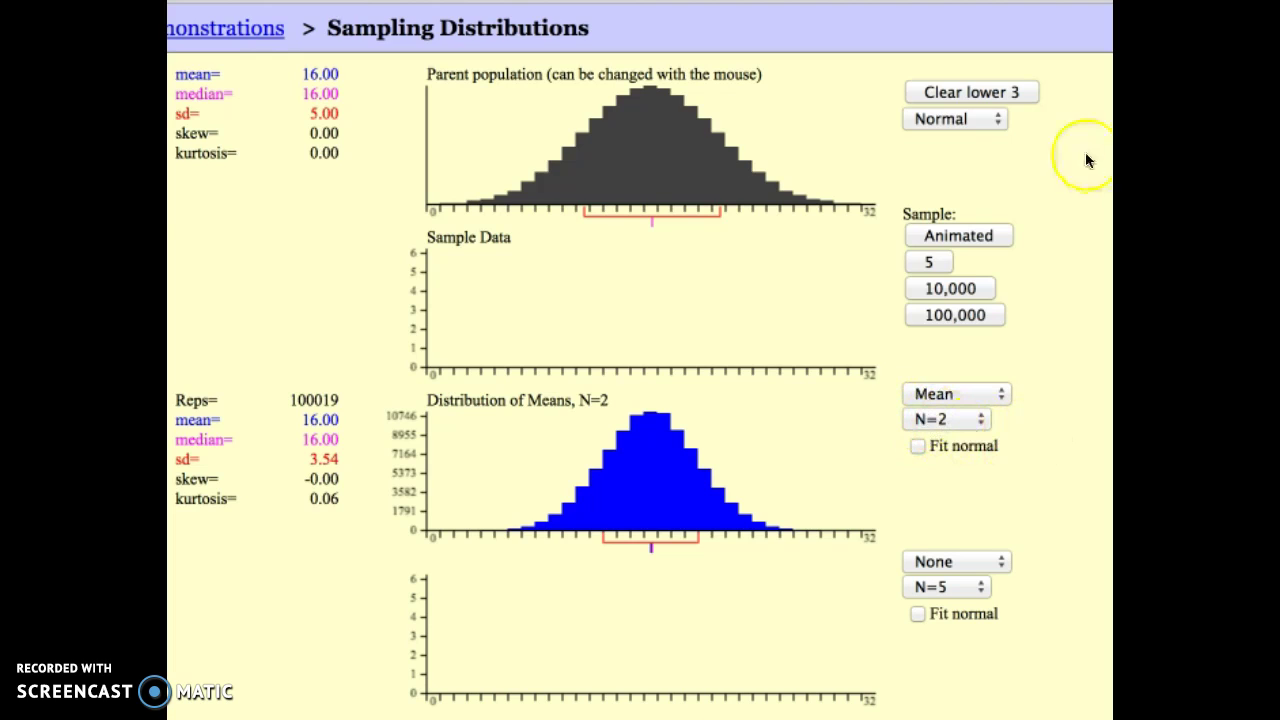
# Clear the means histogram and set the sample size to N=5.
pyautogui.click(933, 90)
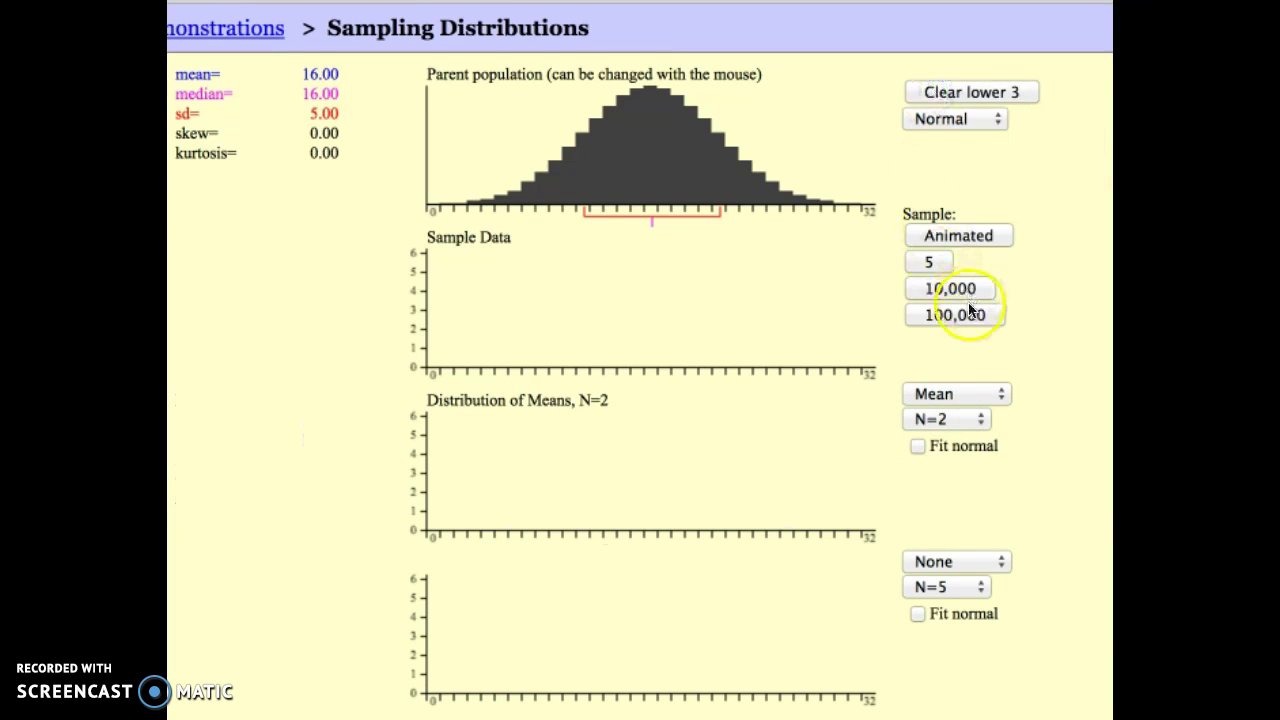
pyautogui.click(975, 420)
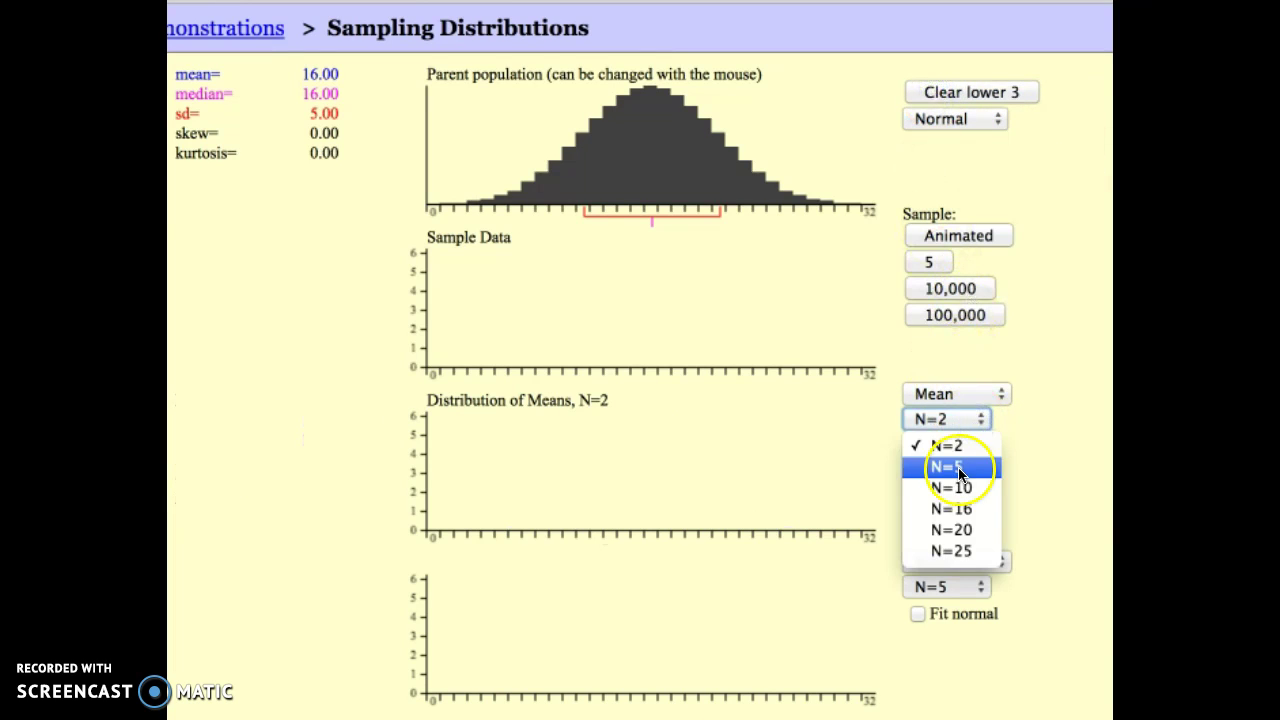
pyautogui.click(958, 468)
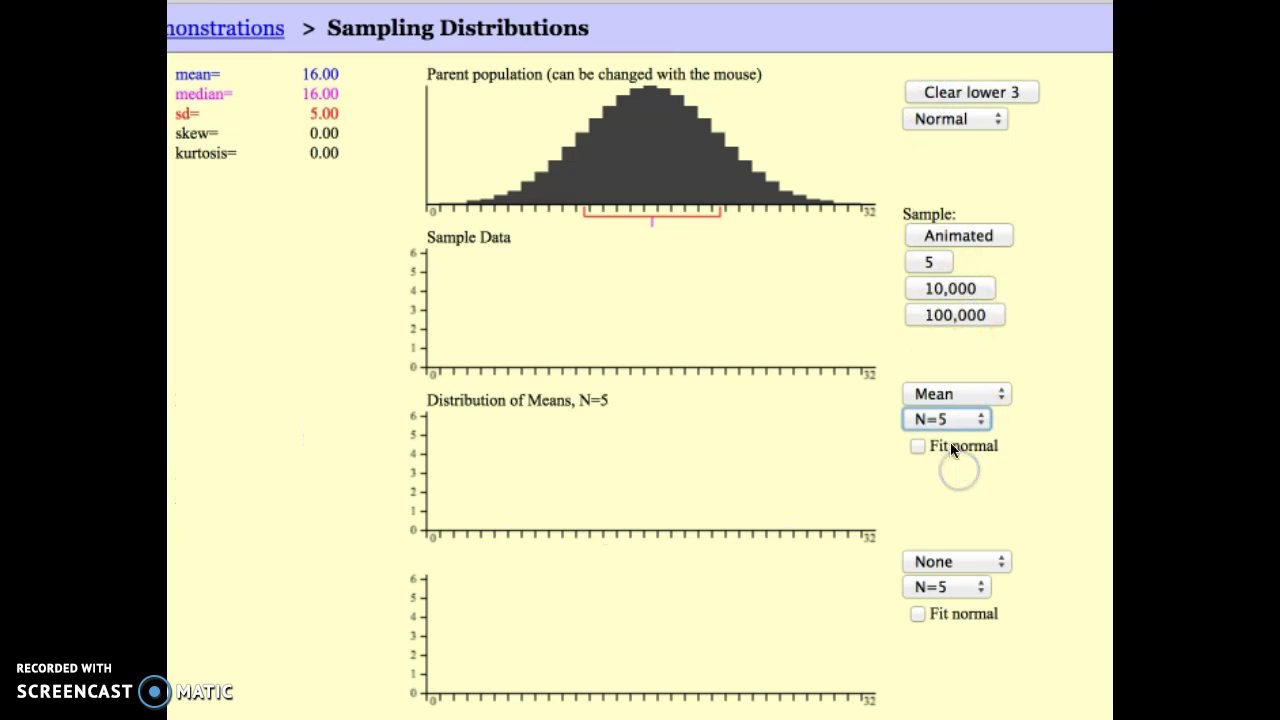
# Draw three animated samples, then add 100,000 means for a bell with sd 2.24.
pyautogui.click(925, 236)
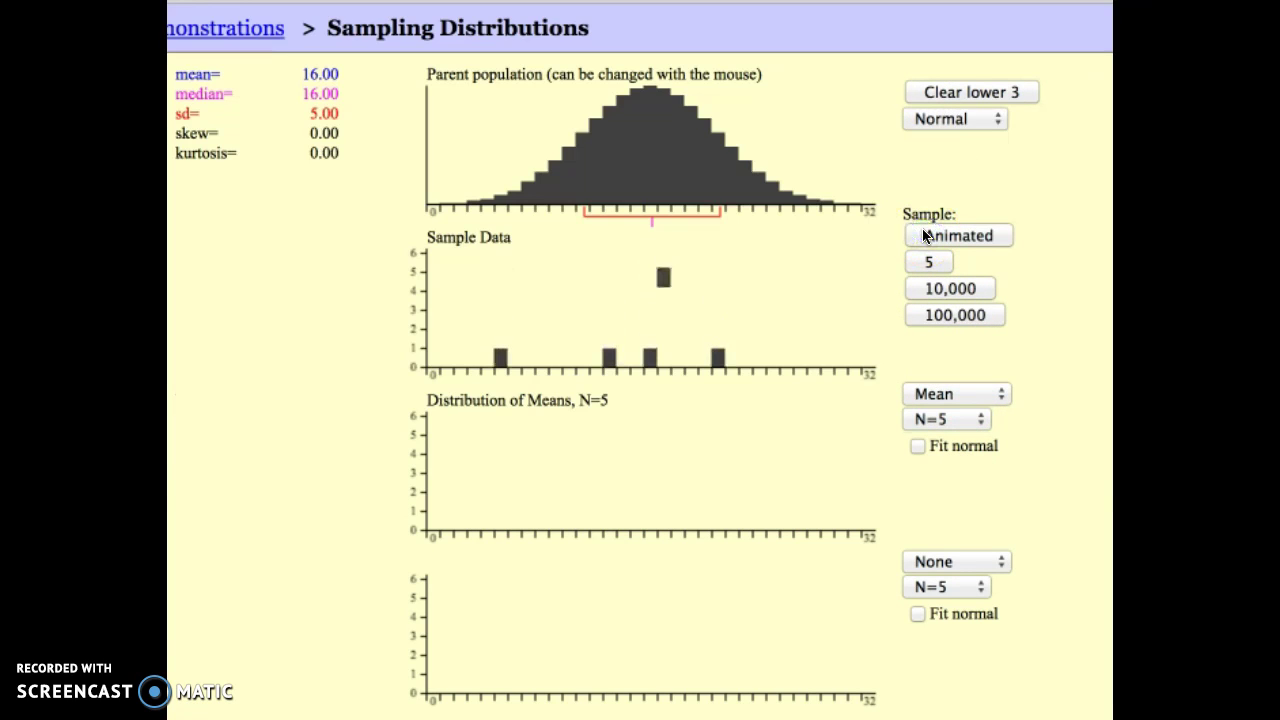
pyautogui.click(925, 236)
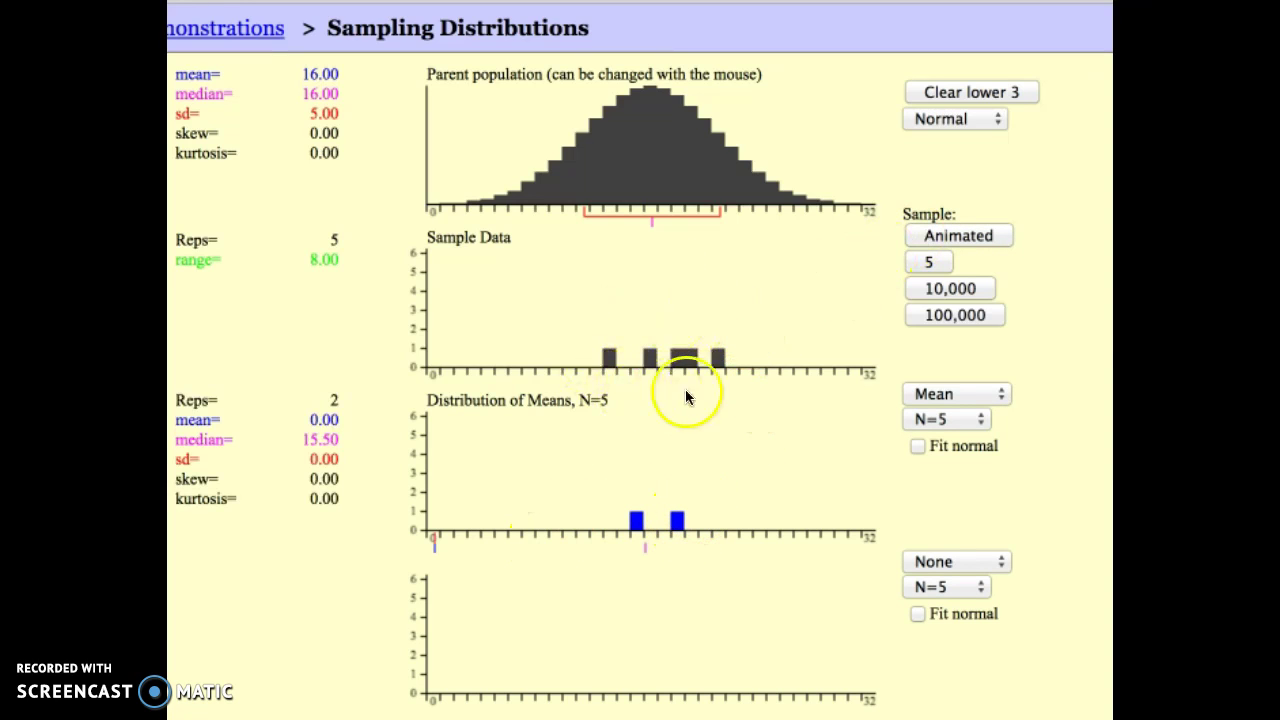
pyautogui.click(950, 236)
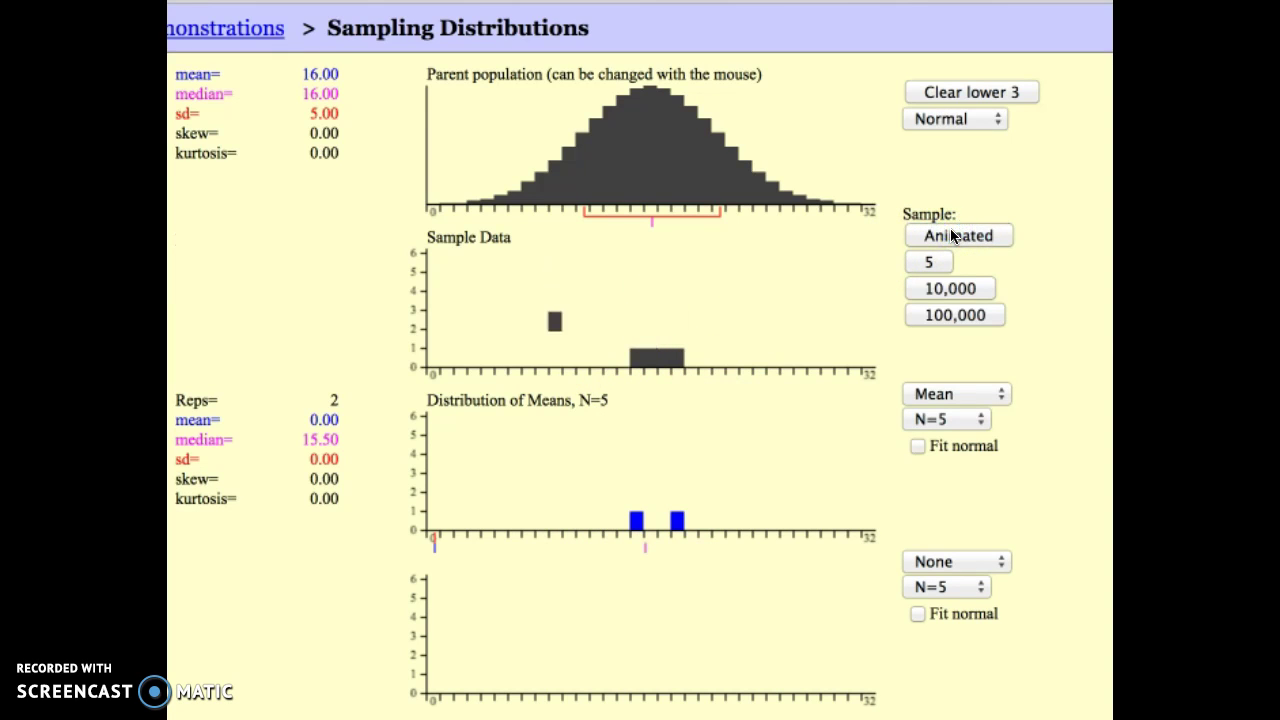
pyautogui.click(940, 314)
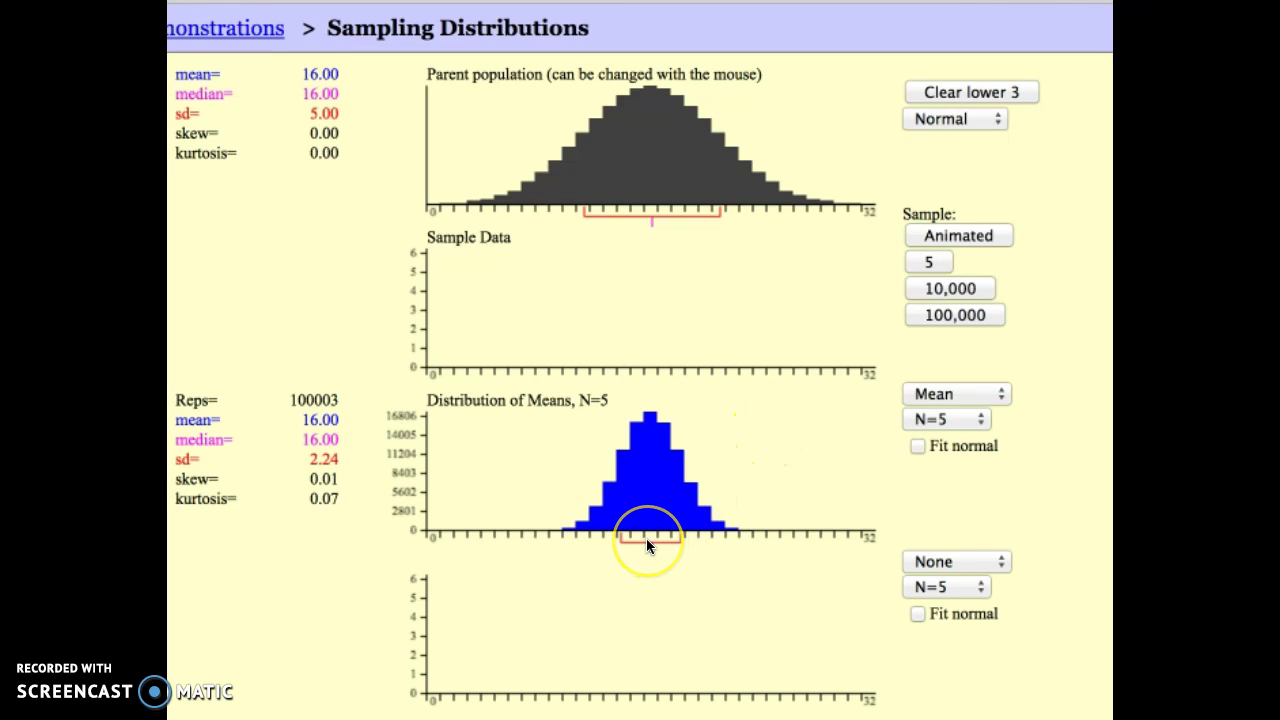
pyautogui.moveTo(646, 538)
pyautogui.mouseDown()
pyautogui.moveTo(650, 365)
pyautogui.moveTo(645, 492)
pyautogui.mouseUp()
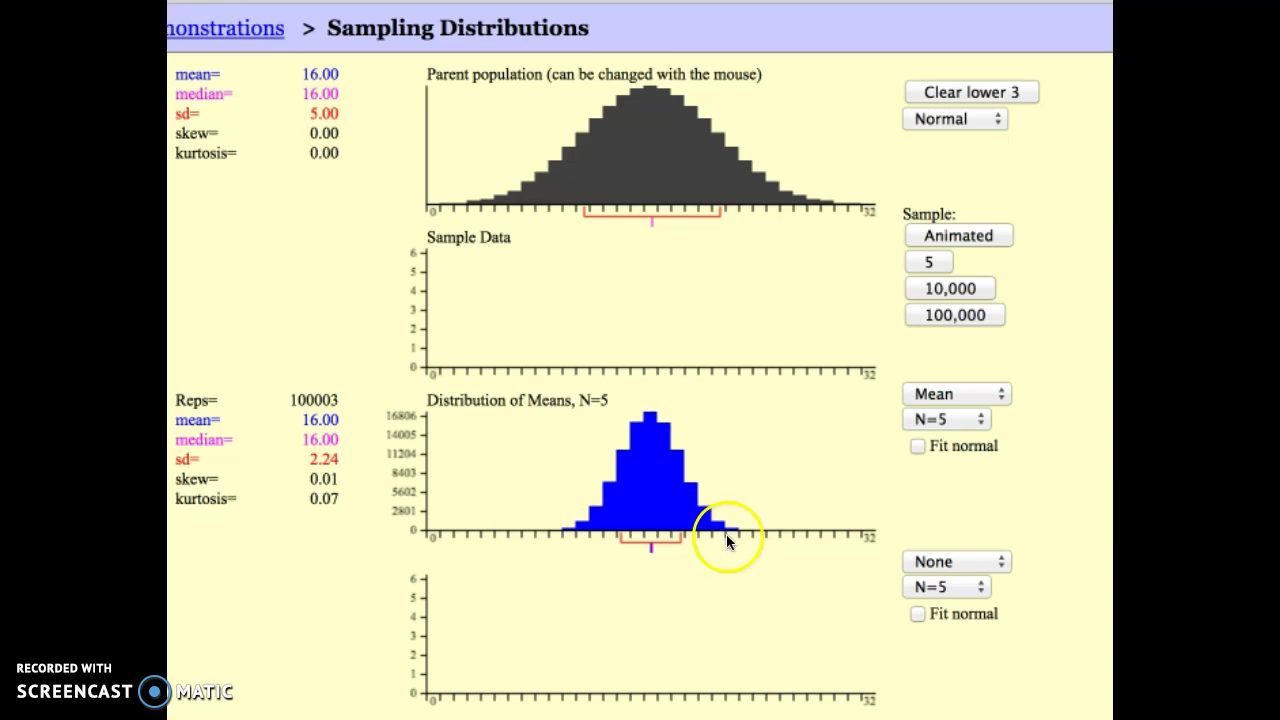
# Set N=25, draw one animated sample, then add 100,000 means (sd 1.01).
pyautogui.click(986, 428)
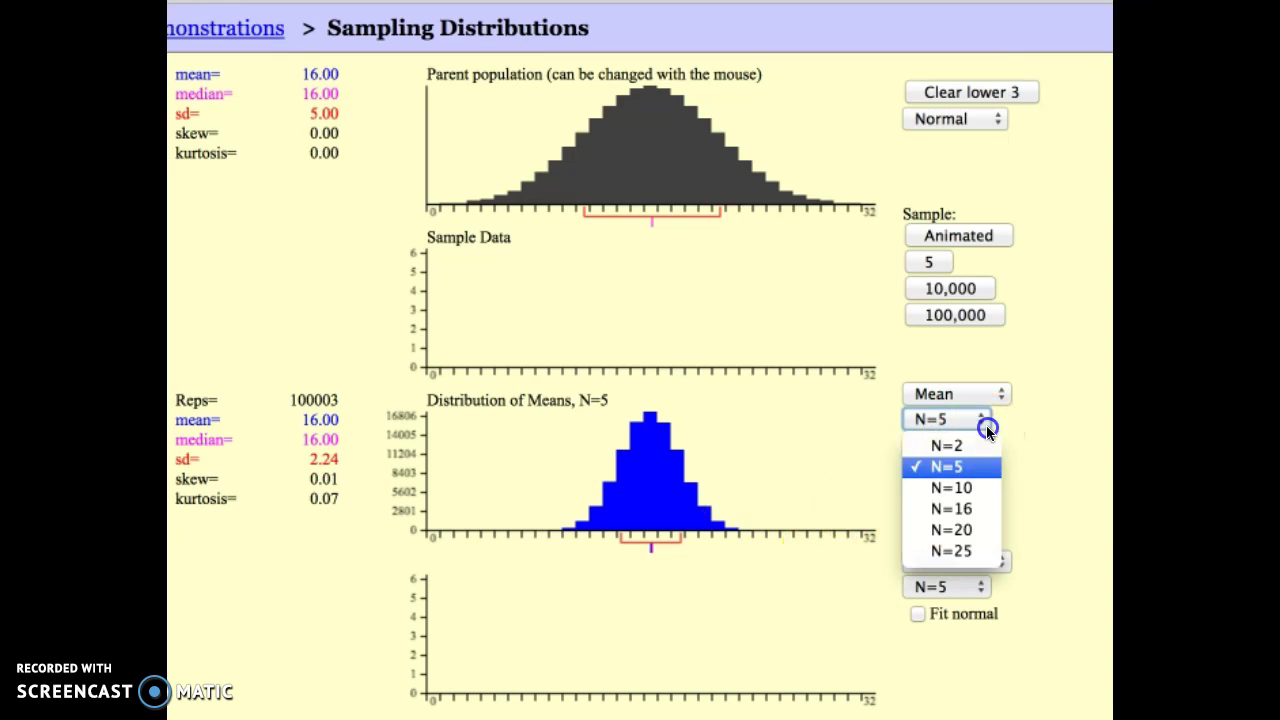
pyautogui.click(969, 551)
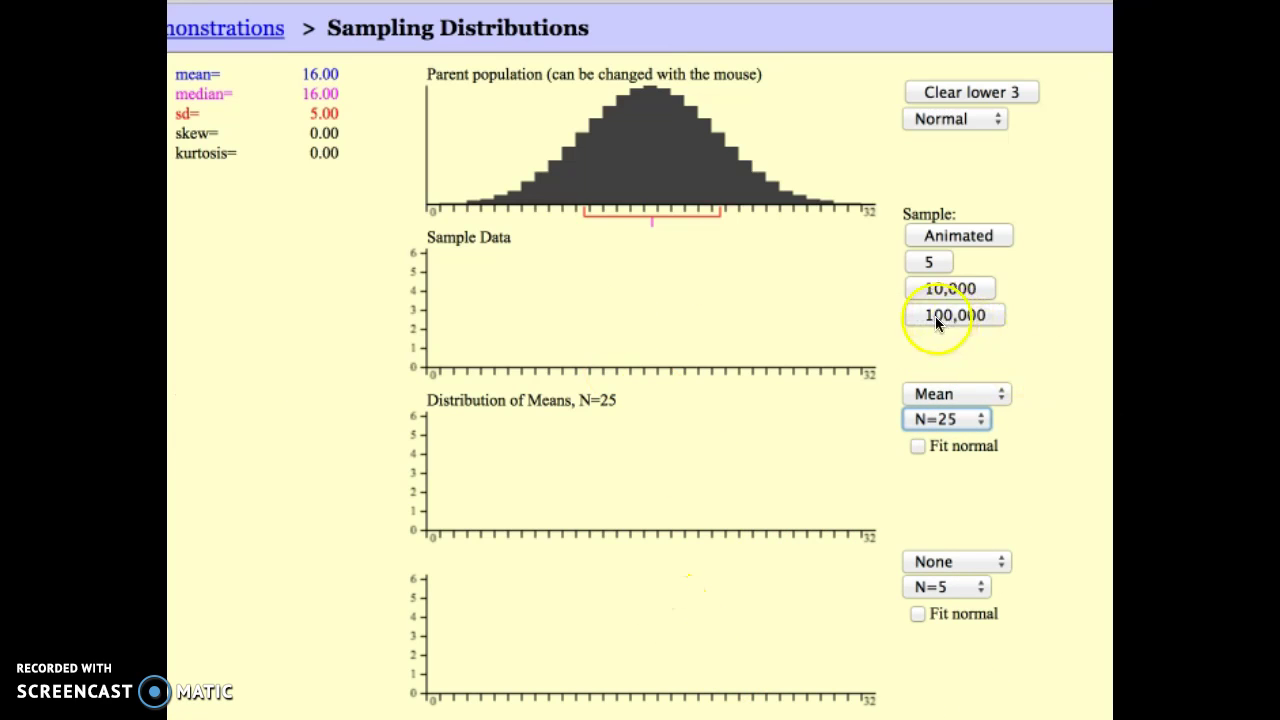
pyautogui.click(943, 236)
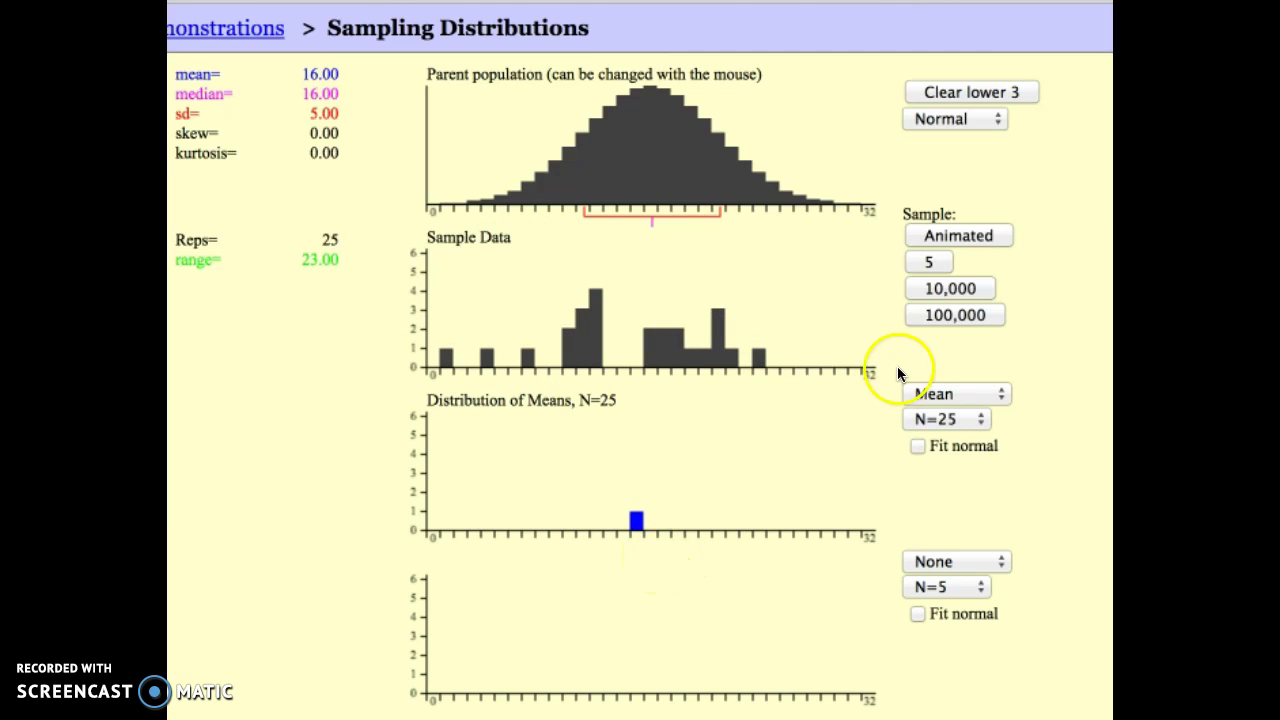
pyautogui.click(924, 317)
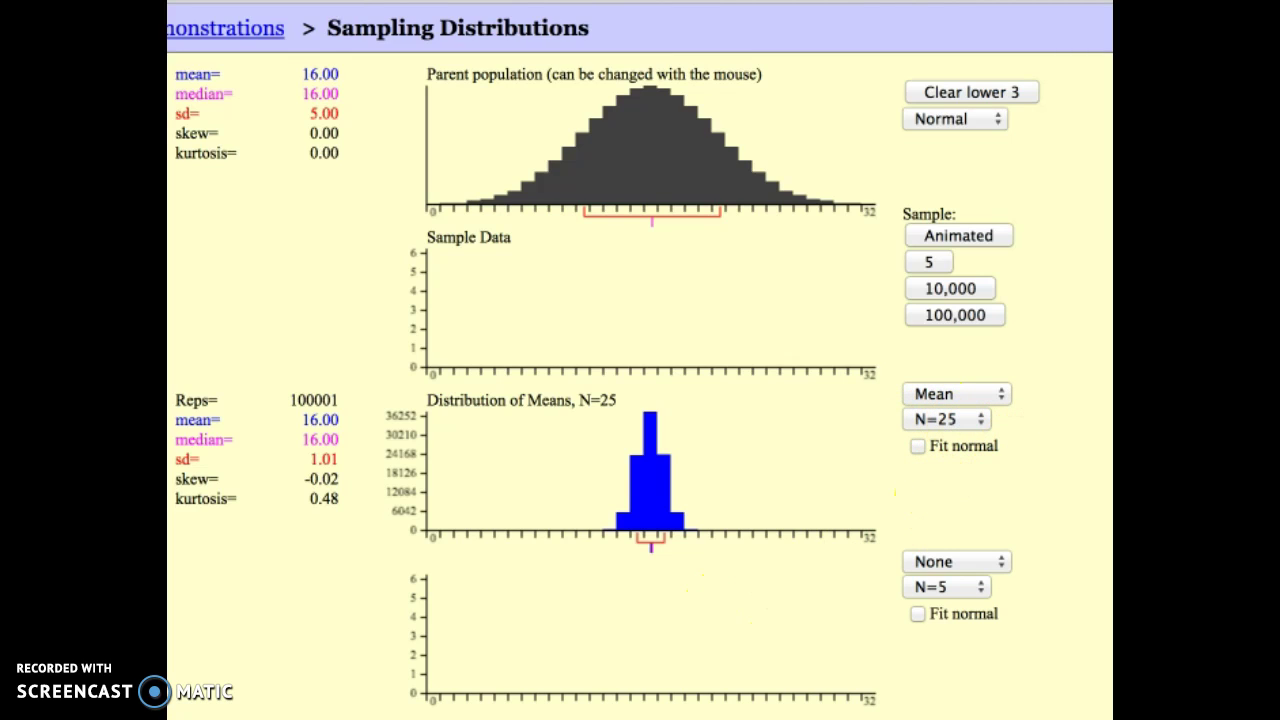
# Clear the means and make the parent population Skewed (mean 8.08, sd 6.22).
pyautogui.click(930, 91)
pyautogui.click(997, 121)
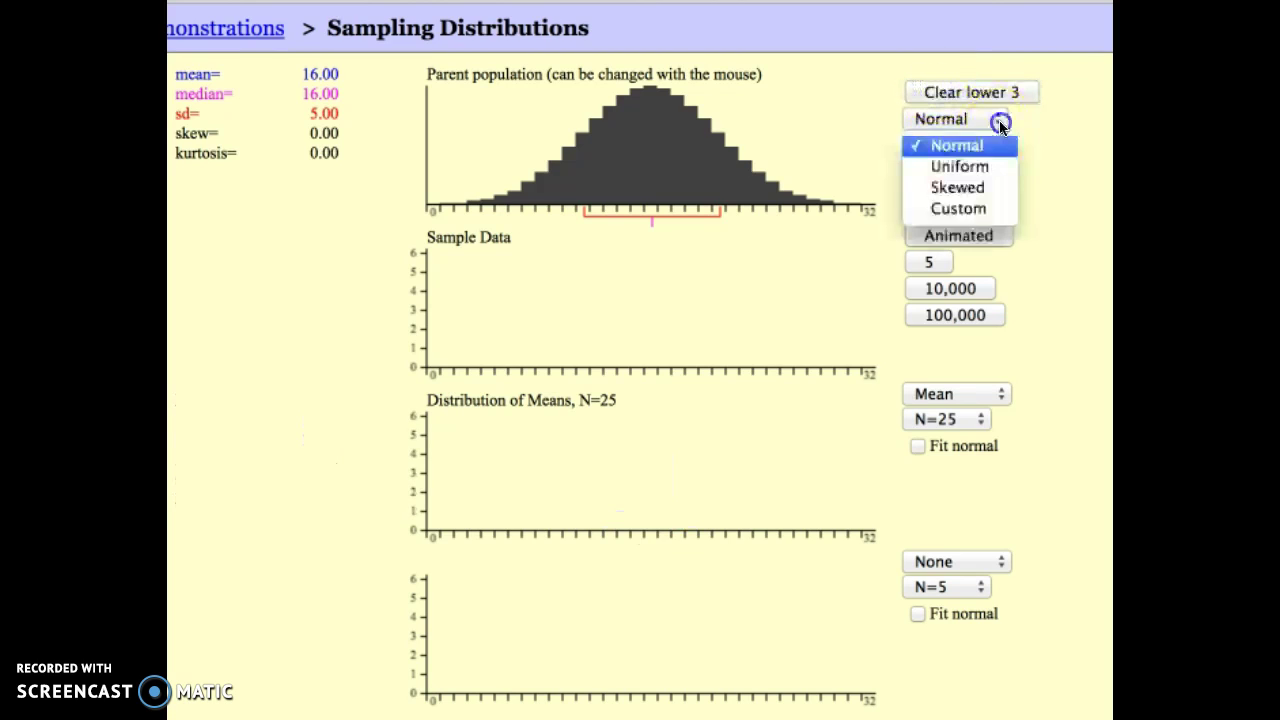
pyautogui.click(980, 188)
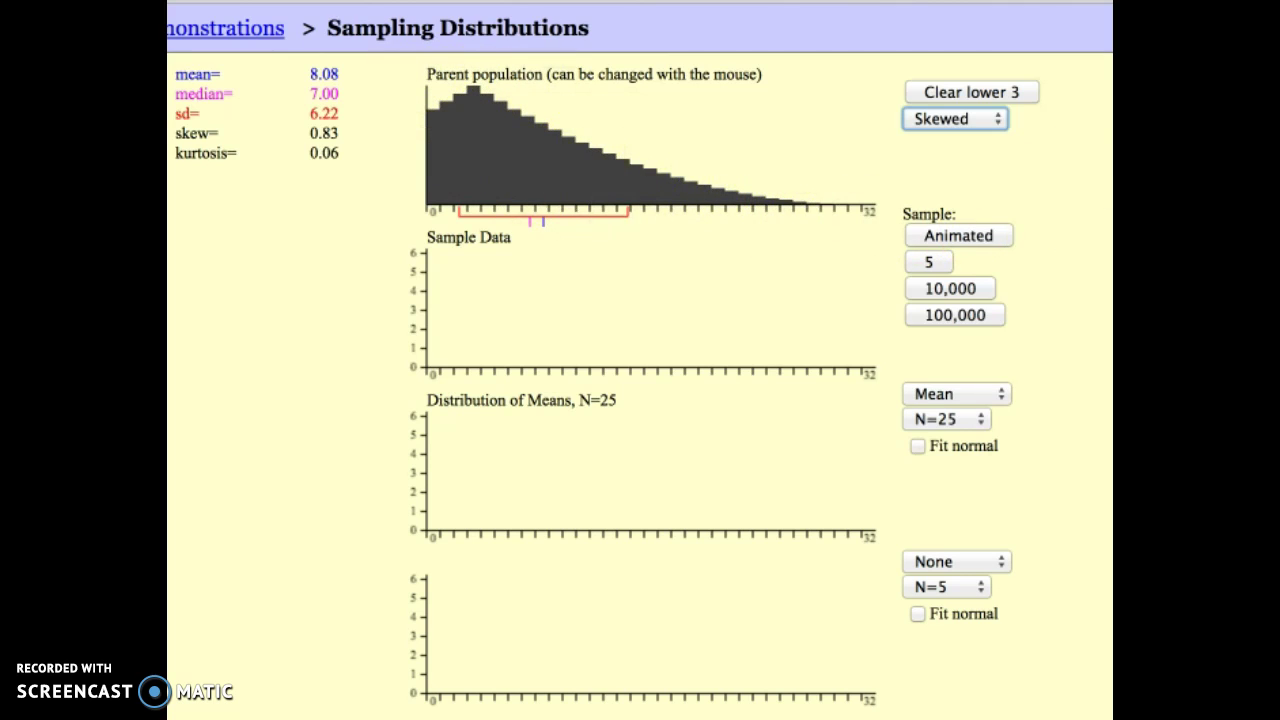
# With N=2, draw two animated samples, then add 100,000 means (sd 4.39, skew 0.58).
pyautogui.click(977, 421)
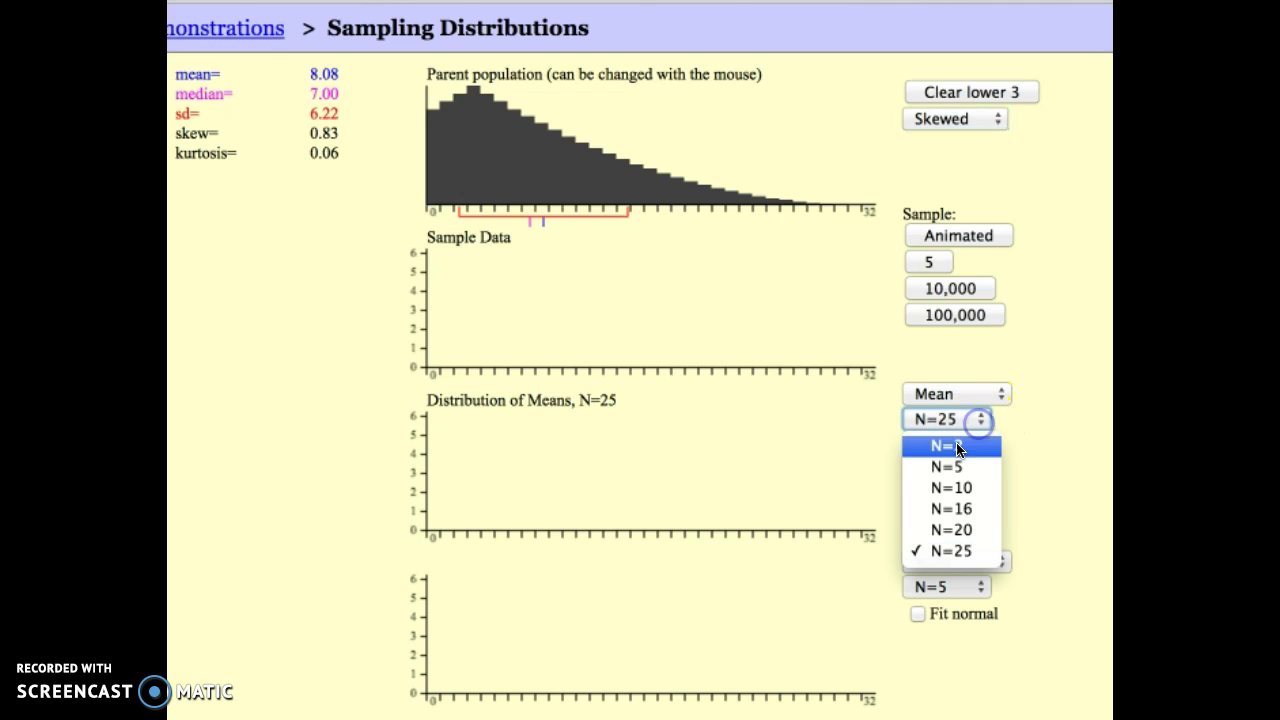
pyautogui.click(954, 446)
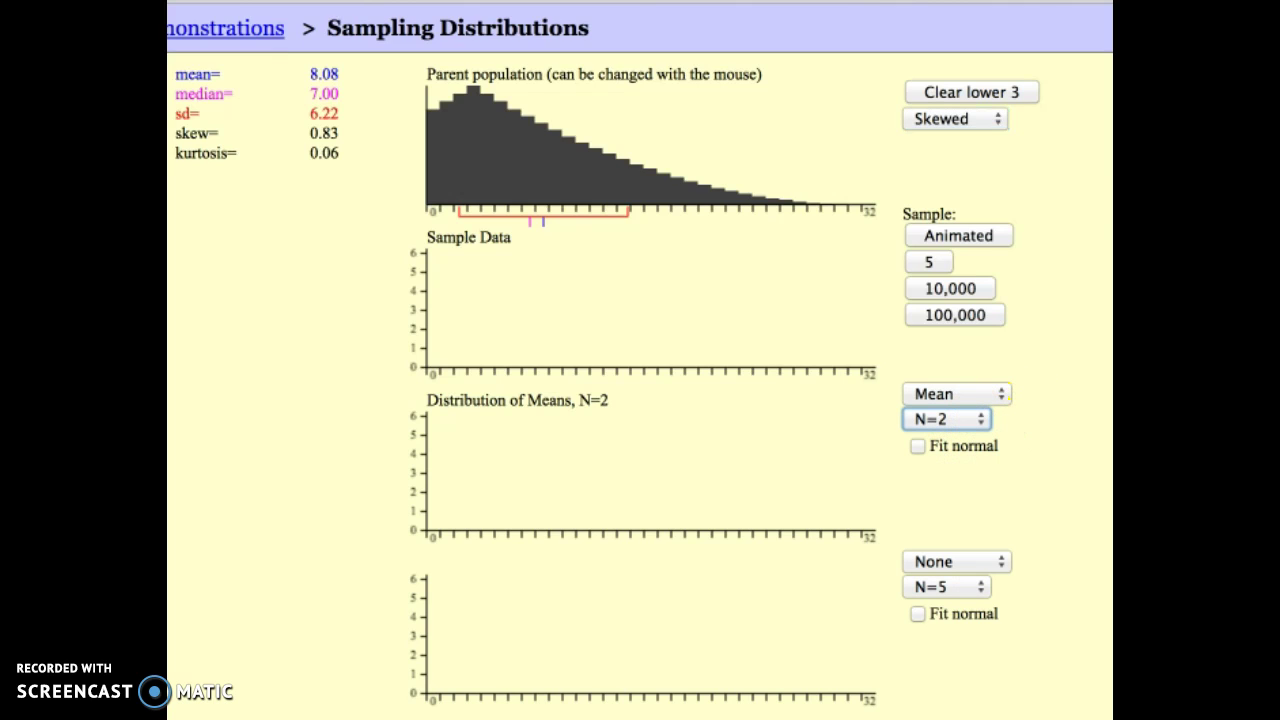
pyautogui.click(966, 233)
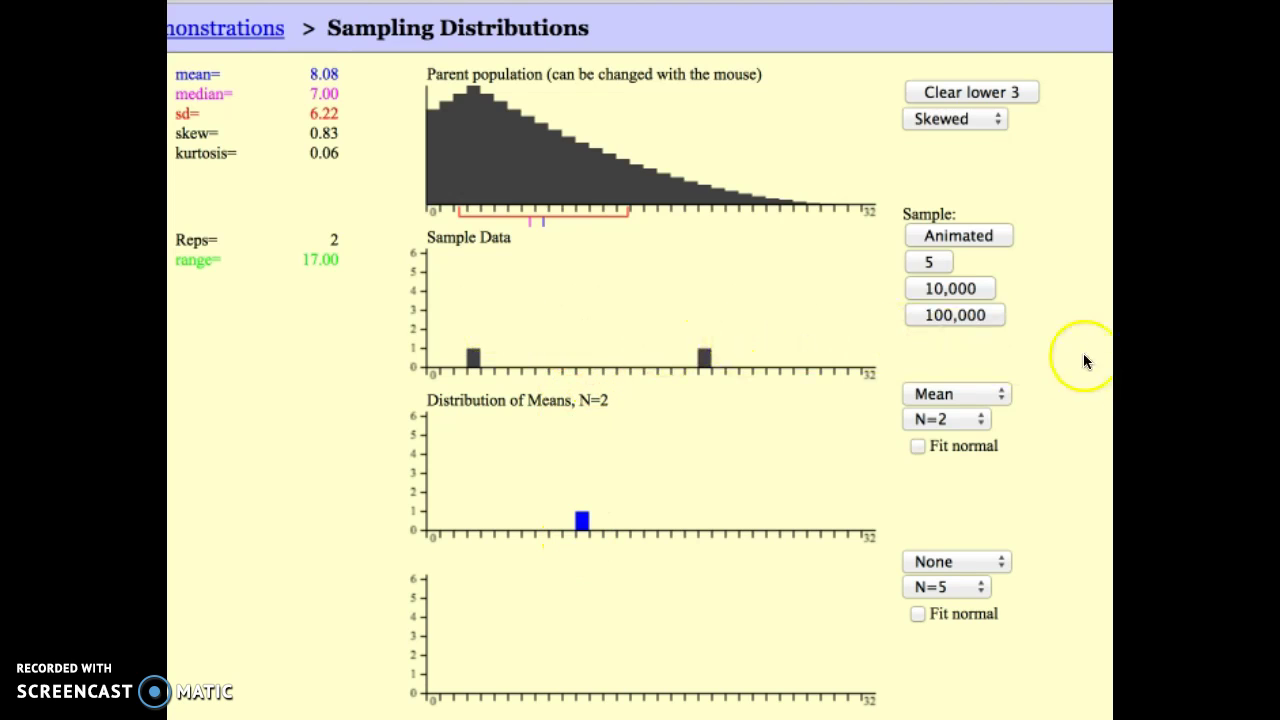
pyautogui.click(996, 237)
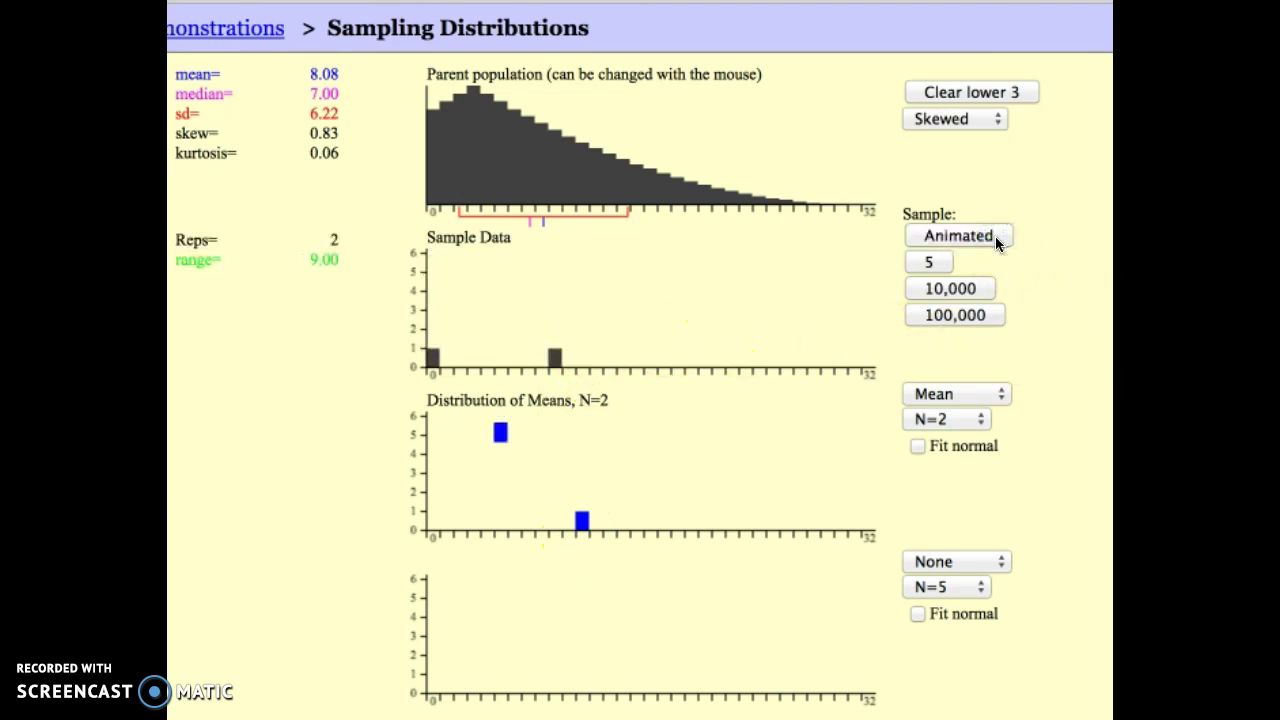
pyautogui.click(948, 316)
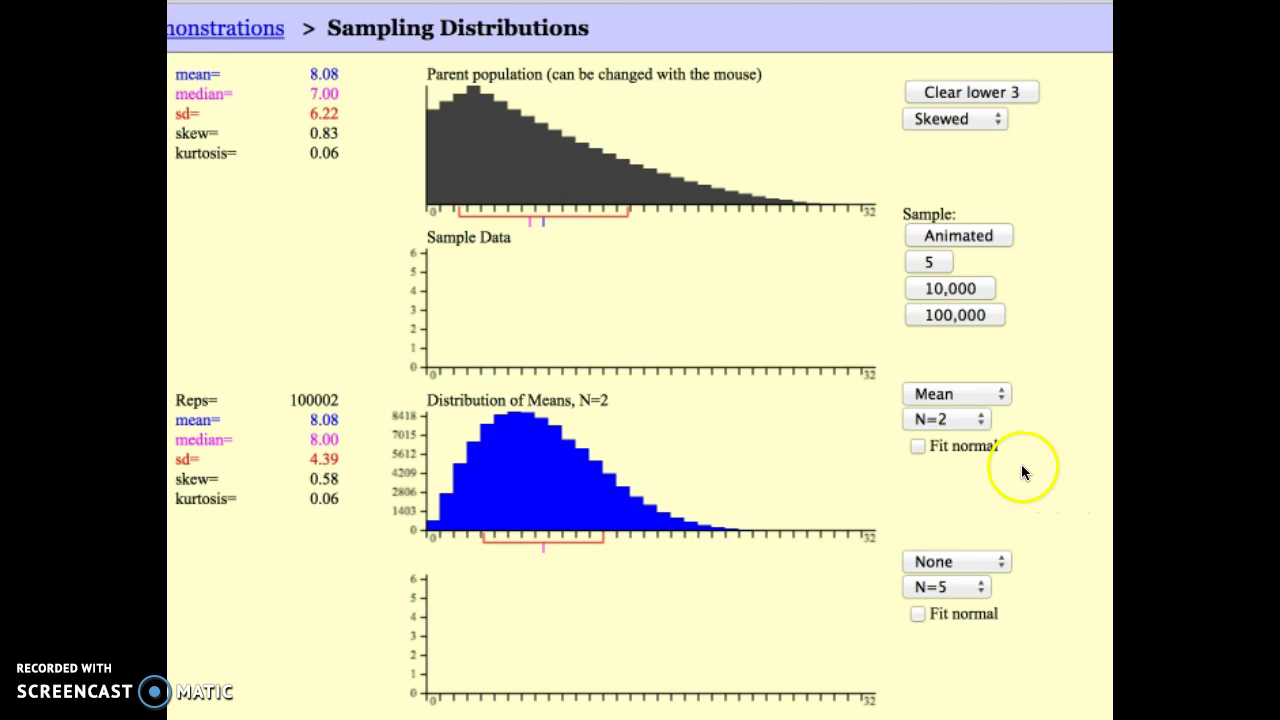
# Clear the means, set N=5 and generate 100,000 means (sd 2.79, skew 0.37).
pyautogui.click(930, 92)
pyautogui.click(986, 426)
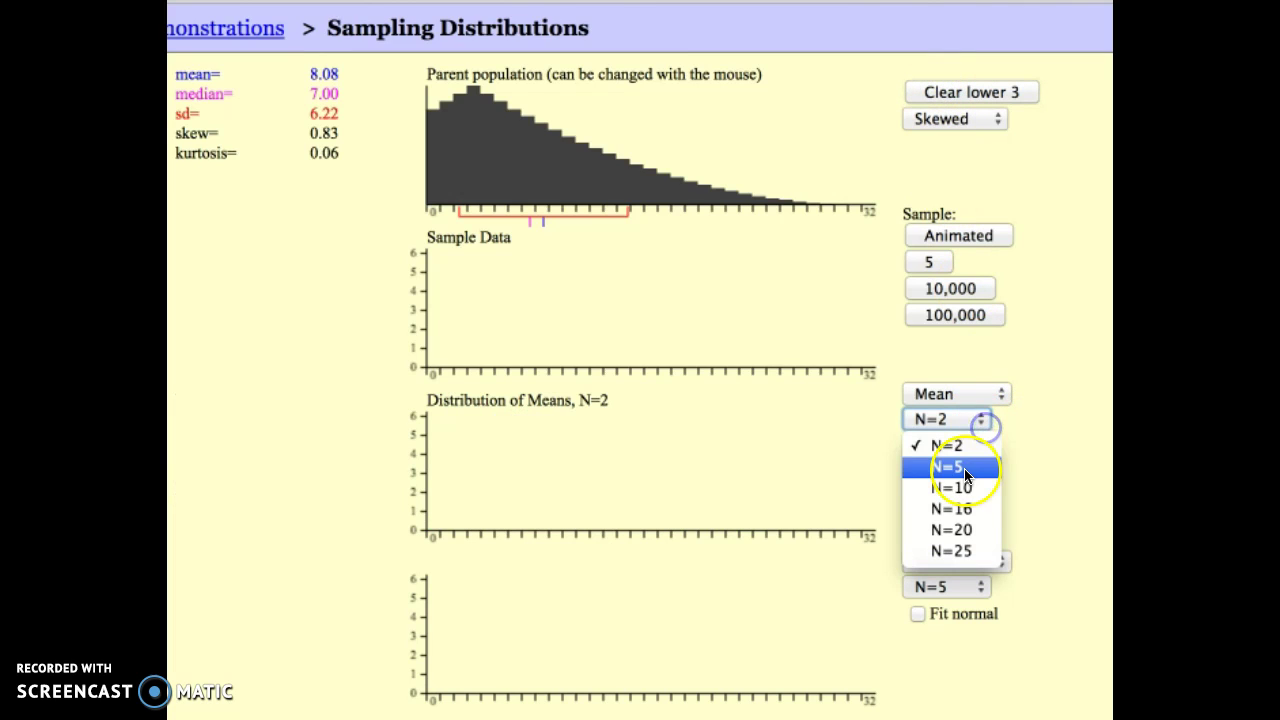
pyautogui.click(965, 468)
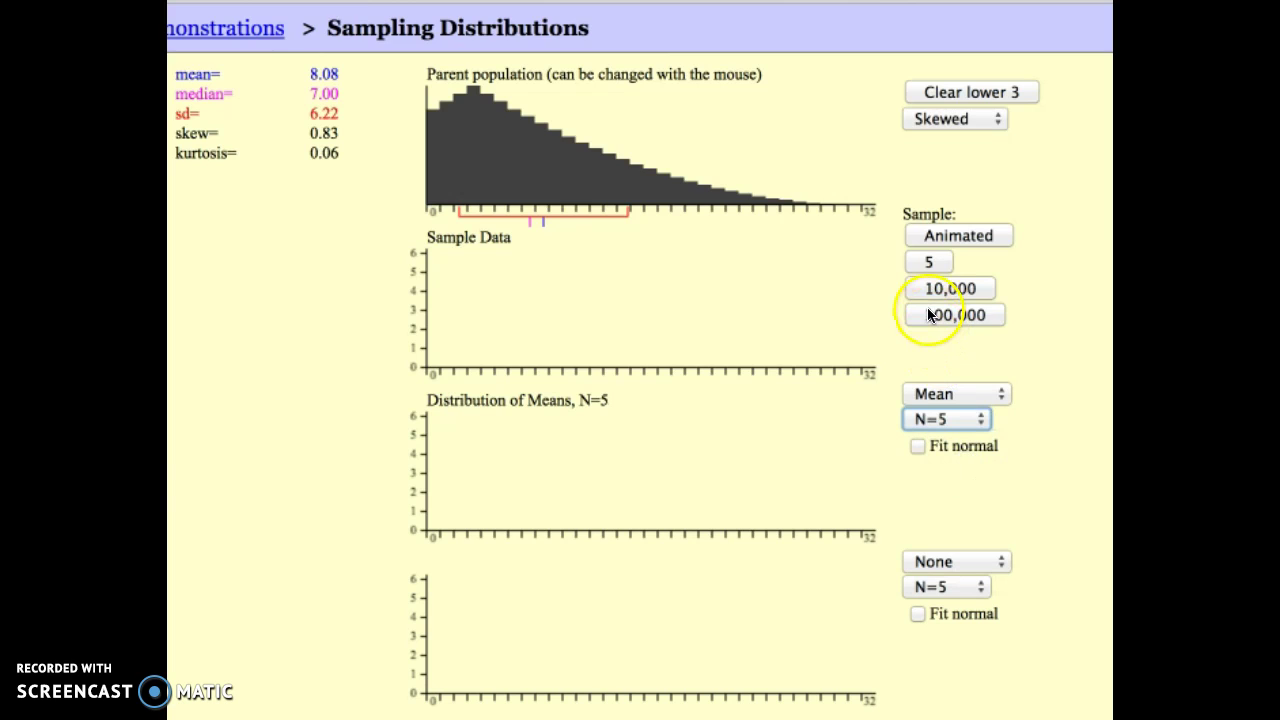
pyautogui.click(929, 315)
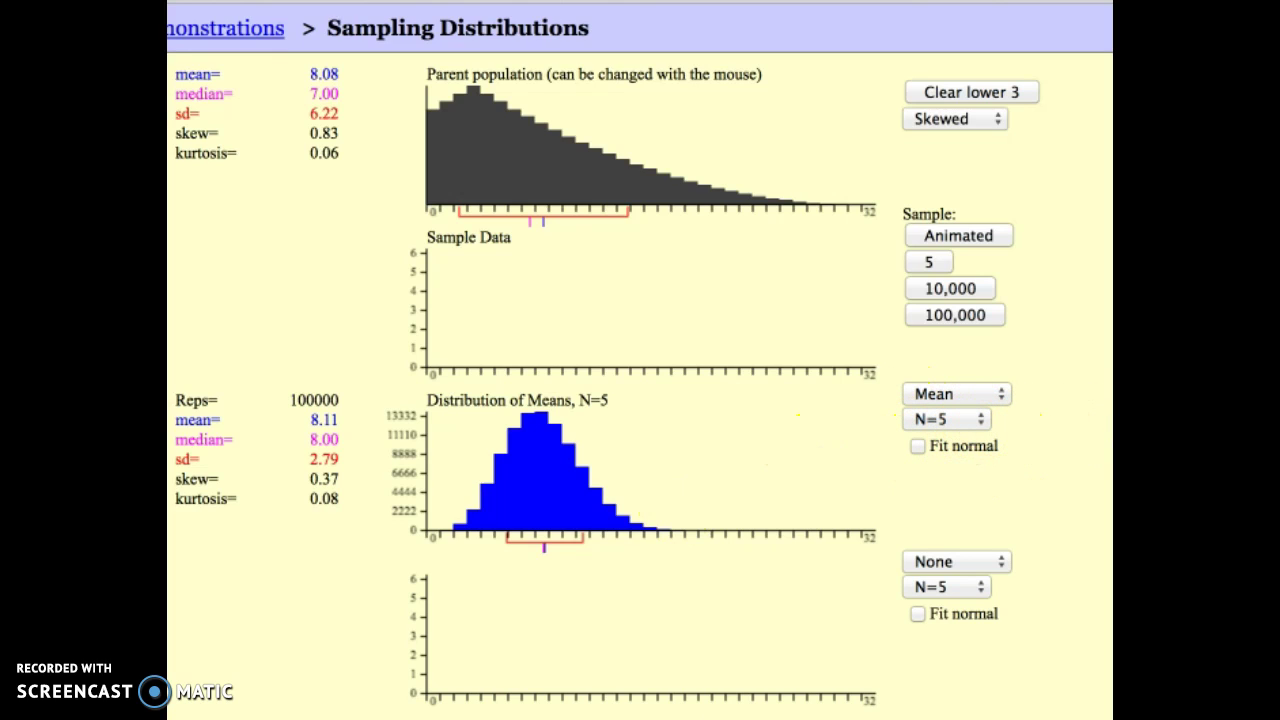
# Clear the means, set N=25 and generate 100,000 means (sd 1.24, skew 0.16).
pyautogui.click(948, 92)
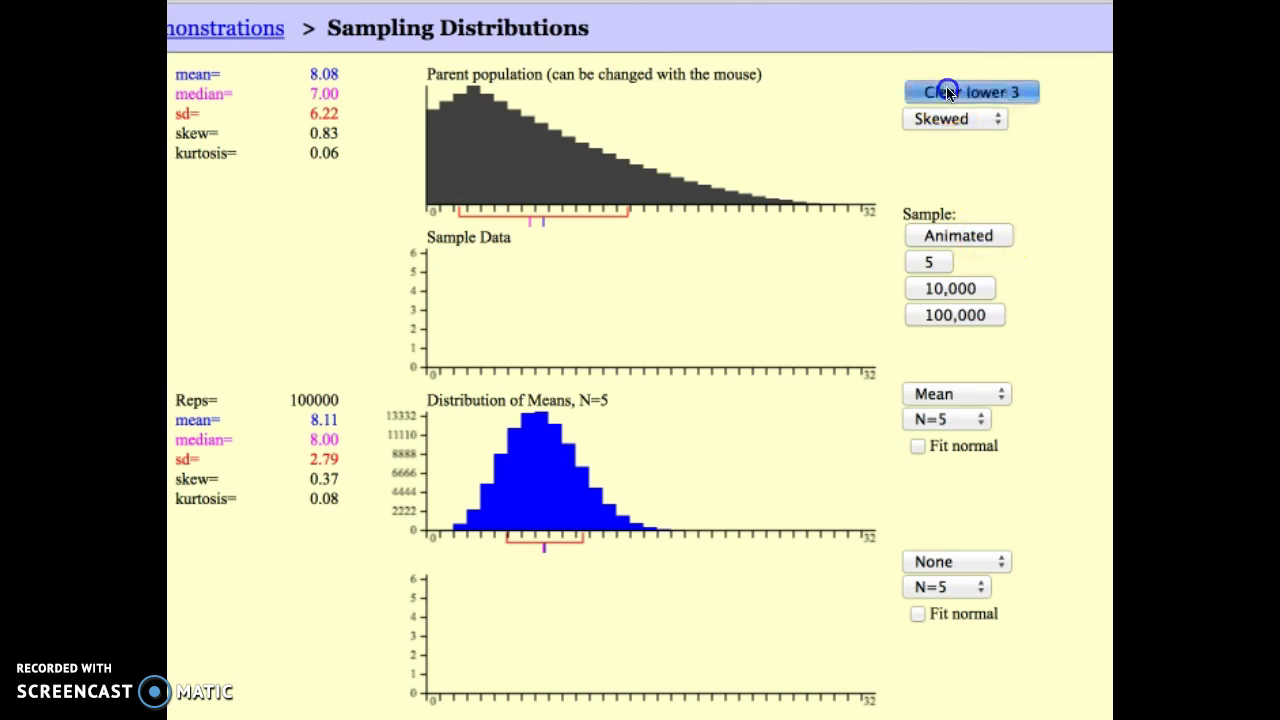
pyautogui.click(983, 422)
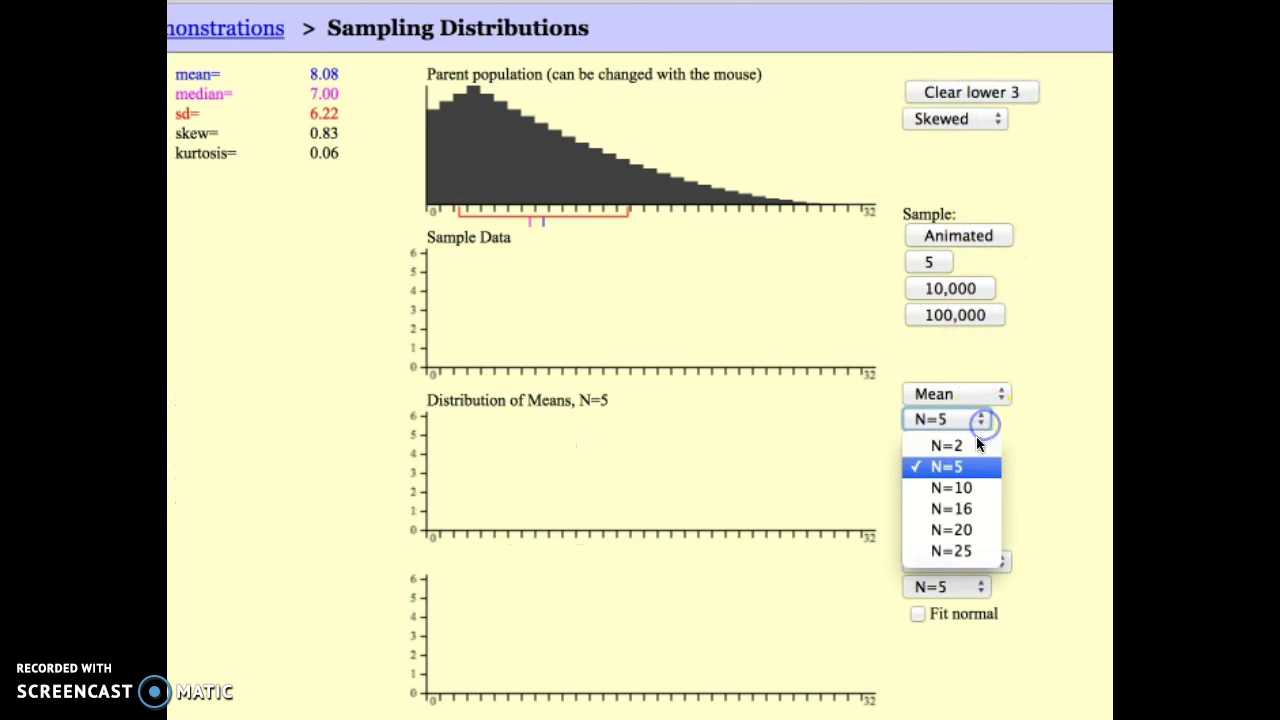
pyautogui.click(969, 553)
pyautogui.click(926, 317)
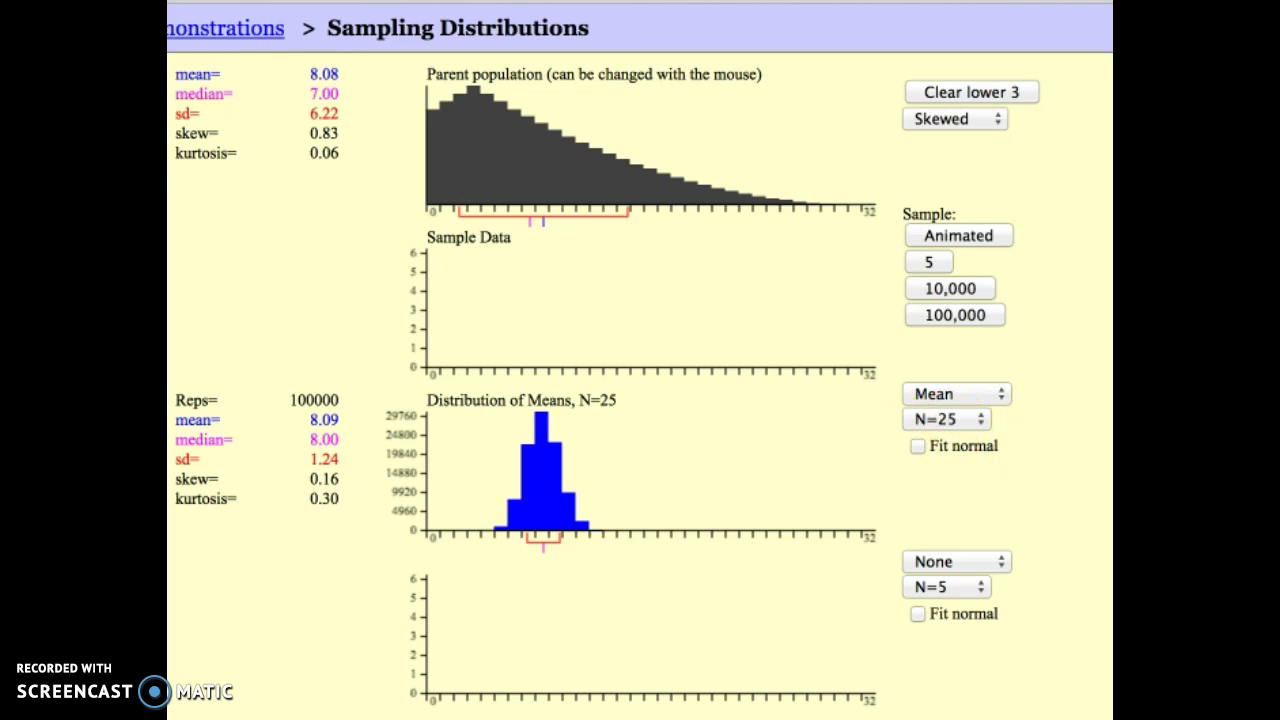
# Clear the means histogram and switch the parent population to Custom.
pyautogui.click(960, 93)
pyautogui.click(998, 120)
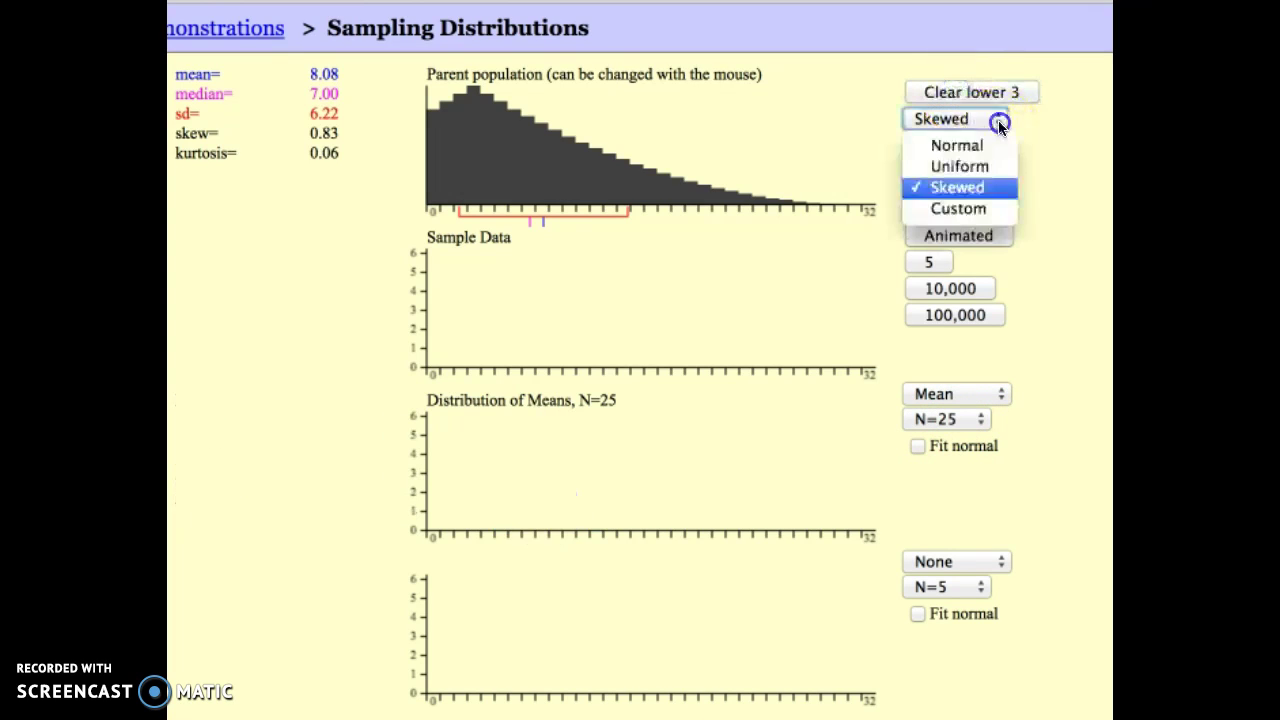
pyautogui.click(971, 209)
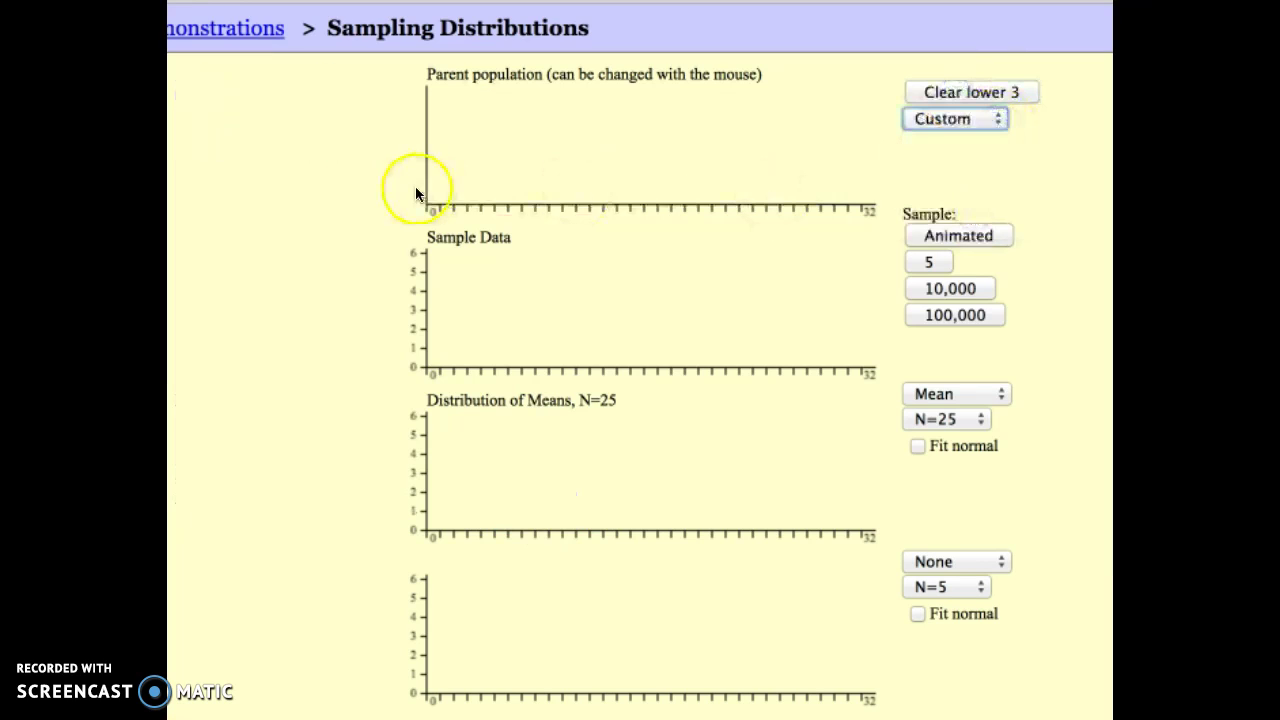
# Draw scattered population bars: tall near 1, tall middle bars, short block near 30.
pyautogui.moveTo(443, 194); pyautogui.dragTo(452, 100)
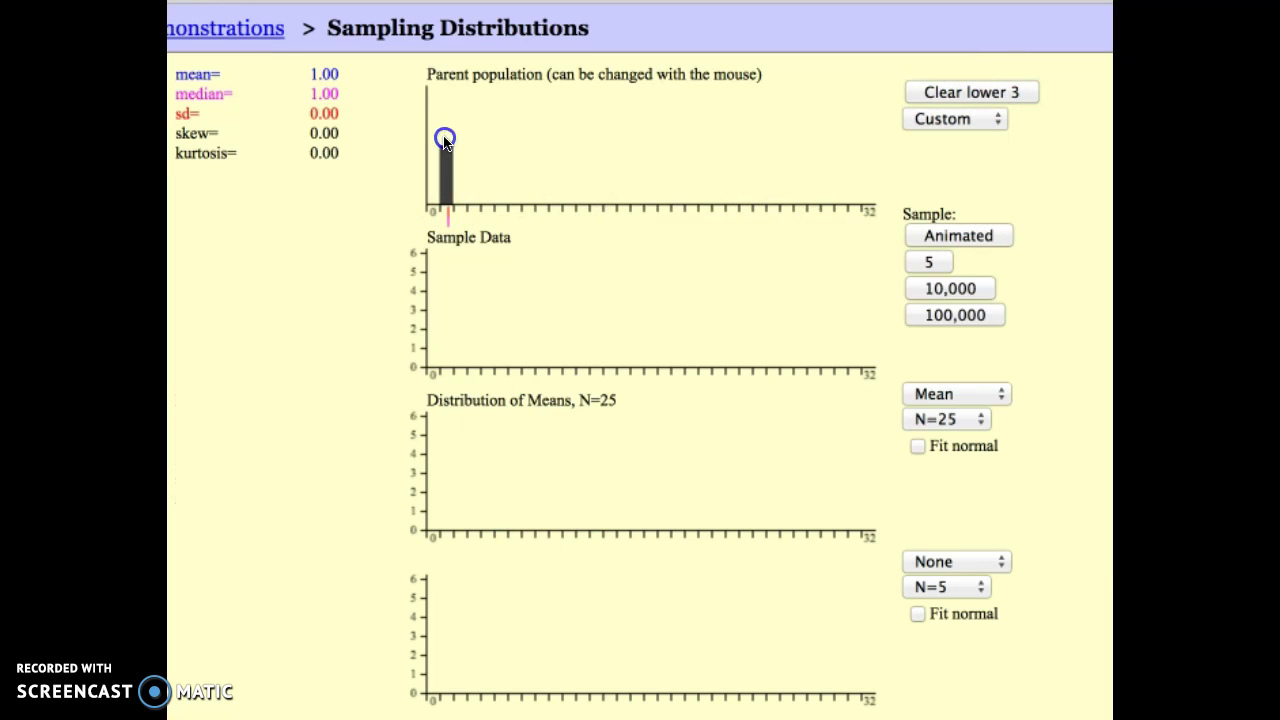
pyautogui.click(527, 186)
pyautogui.moveTo(624, 150); pyautogui.dragTo(637, 105)
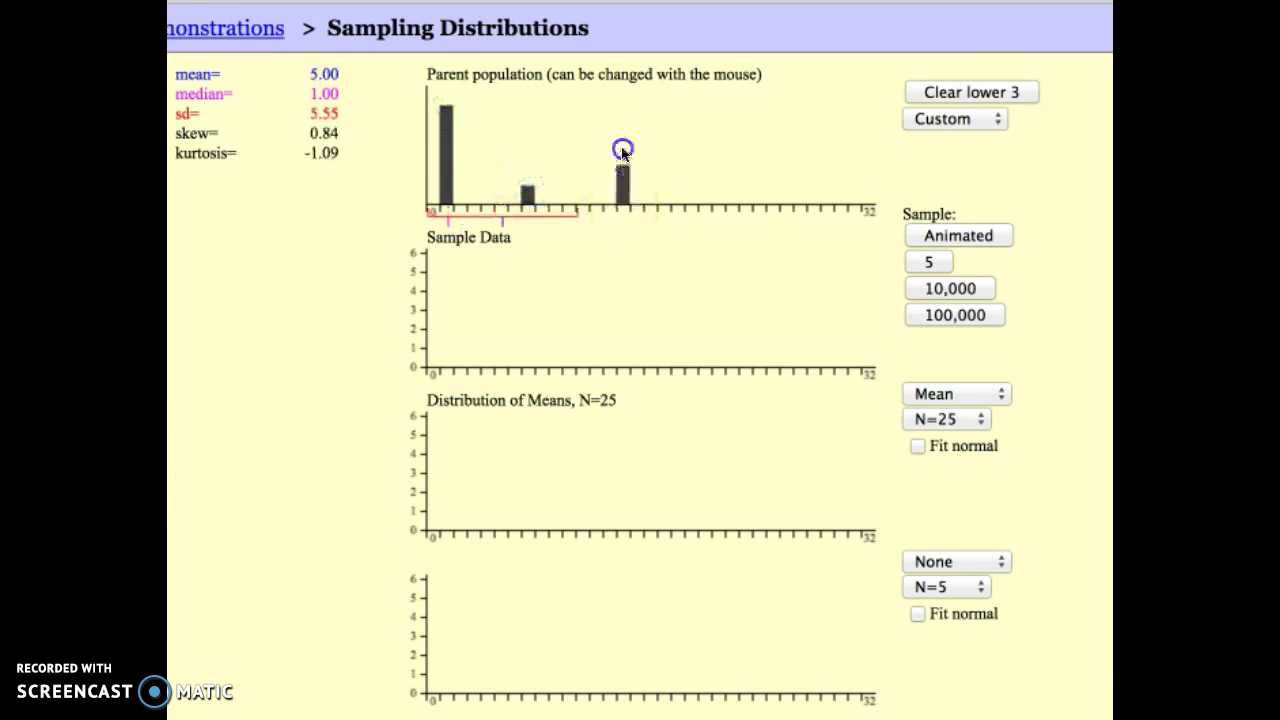
pyautogui.click(746, 153)
pyautogui.moveTo(746, 153); pyautogui.dragTo(746, 166)
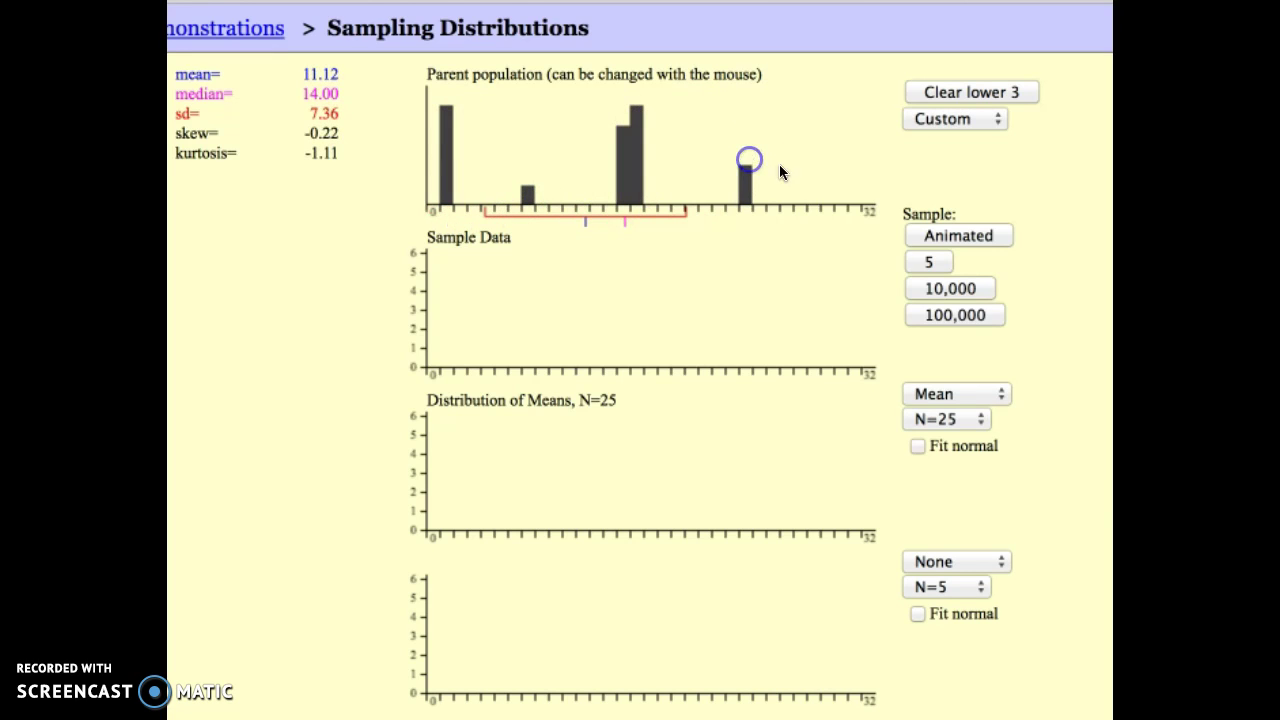
pyautogui.moveTo(822, 185); pyautogui.dragTo(865, 182)
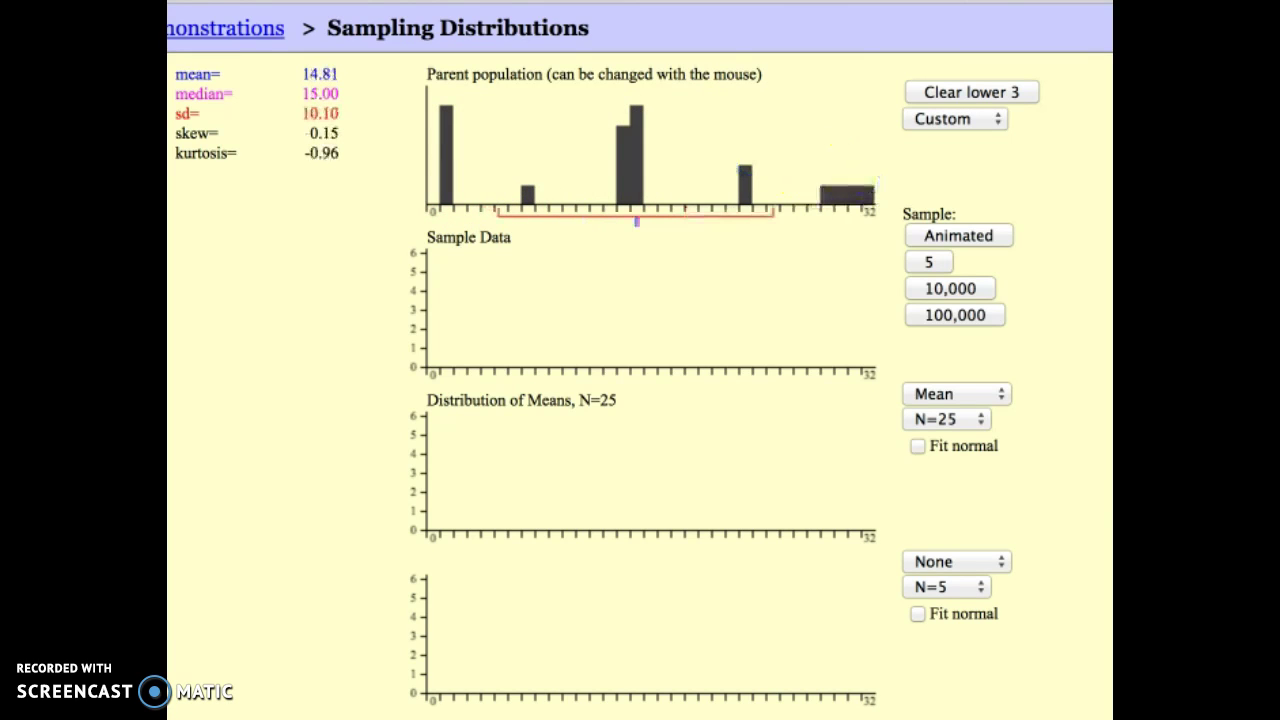
# Generate 100,000 custom-population means with N=2 (sd 7.13), then clear them.
pyautogui.click(986, 421)
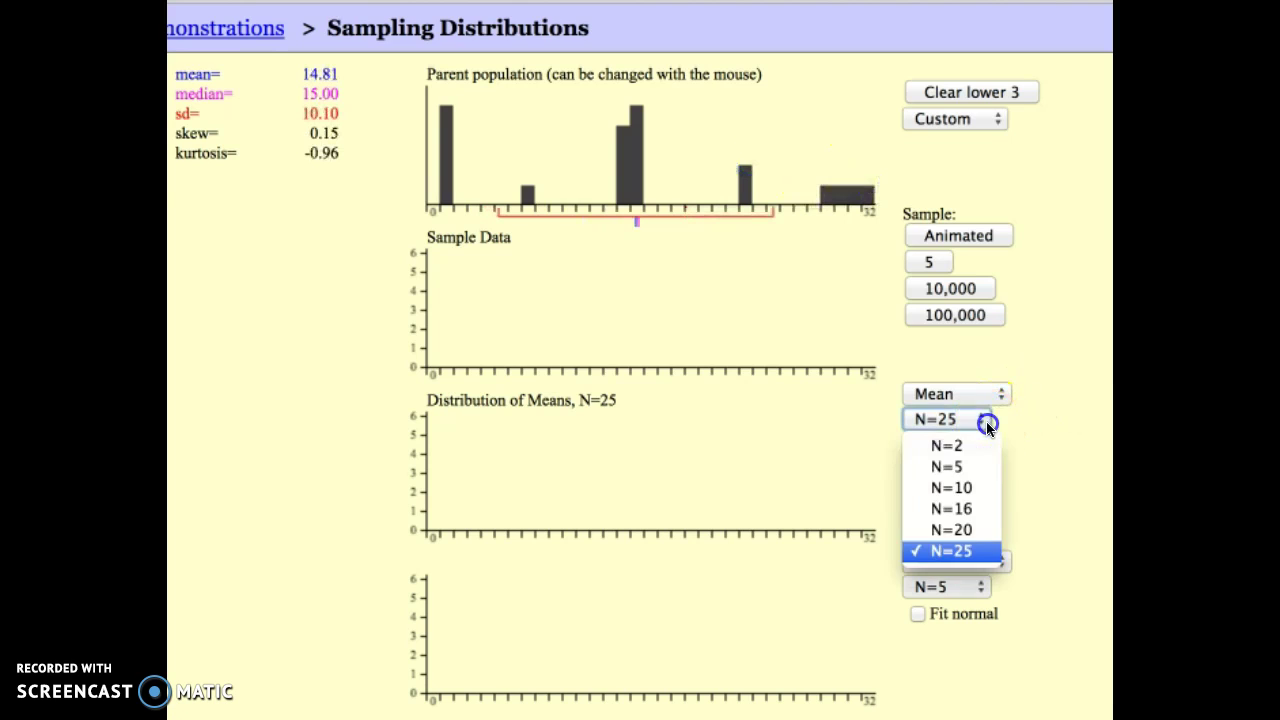
pyautogui.click(966, 443)
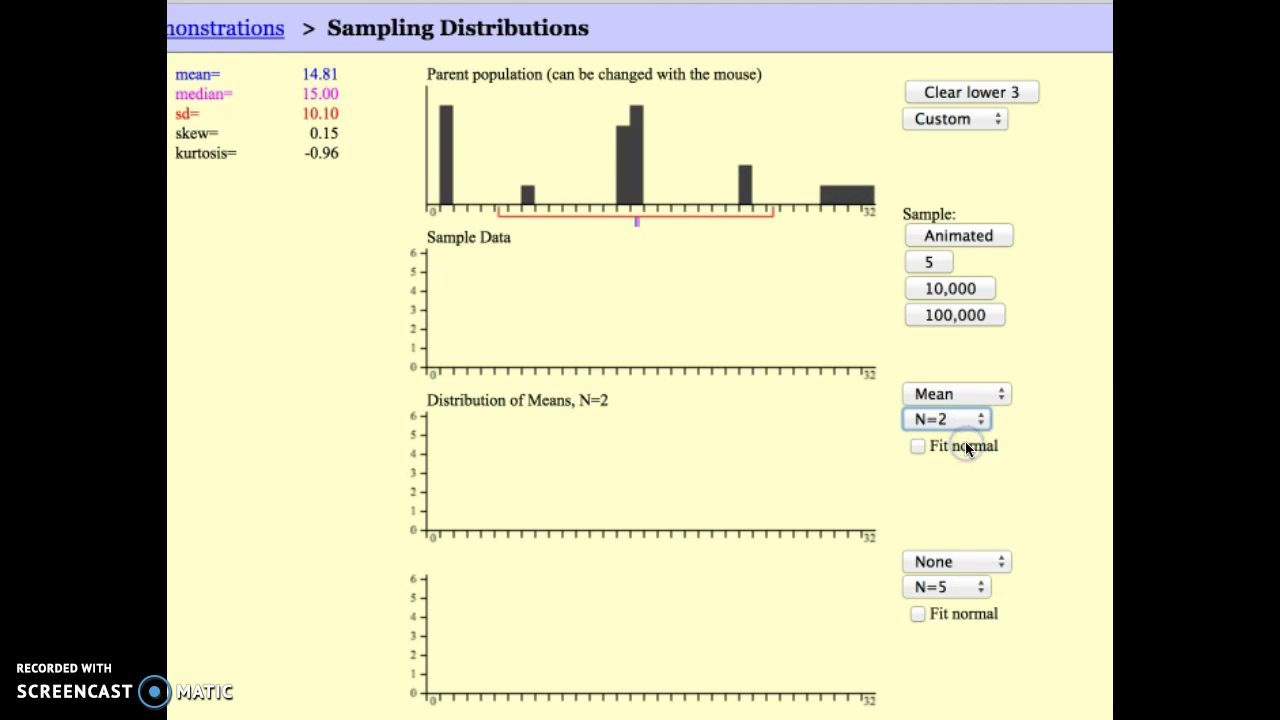
pyautogui.click(927, 318)
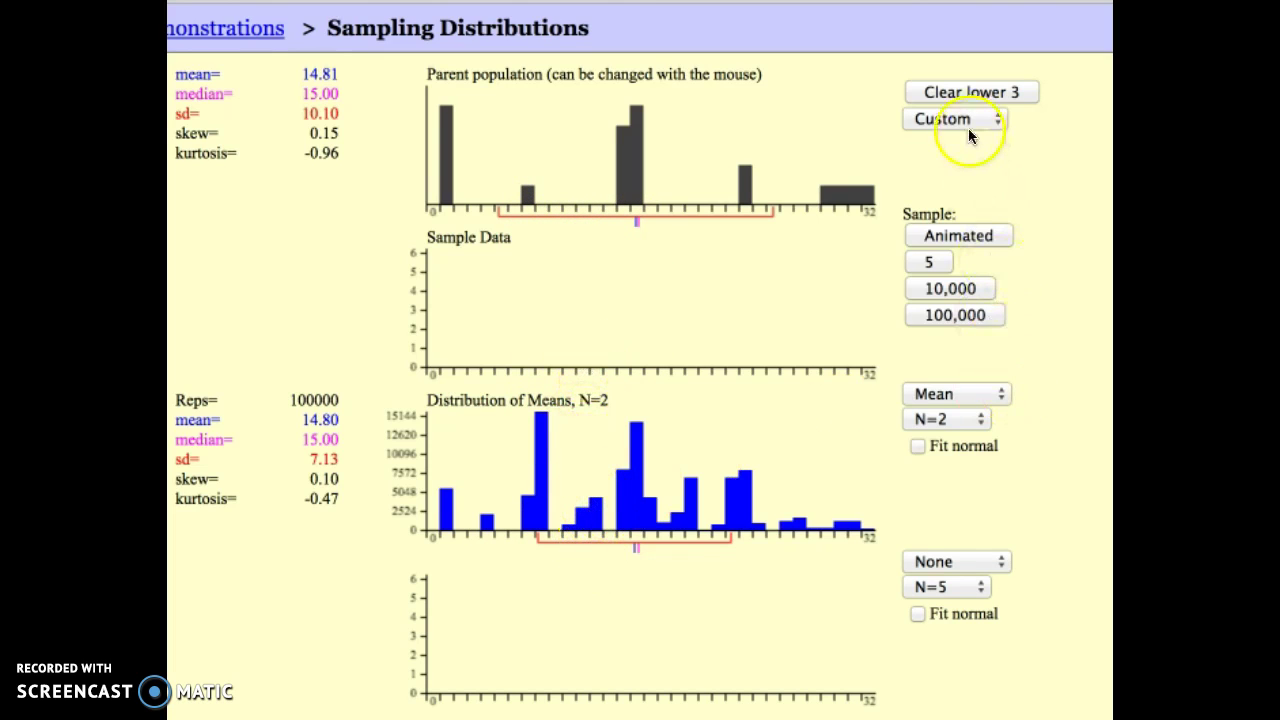
pyautogui.click(962, 92)
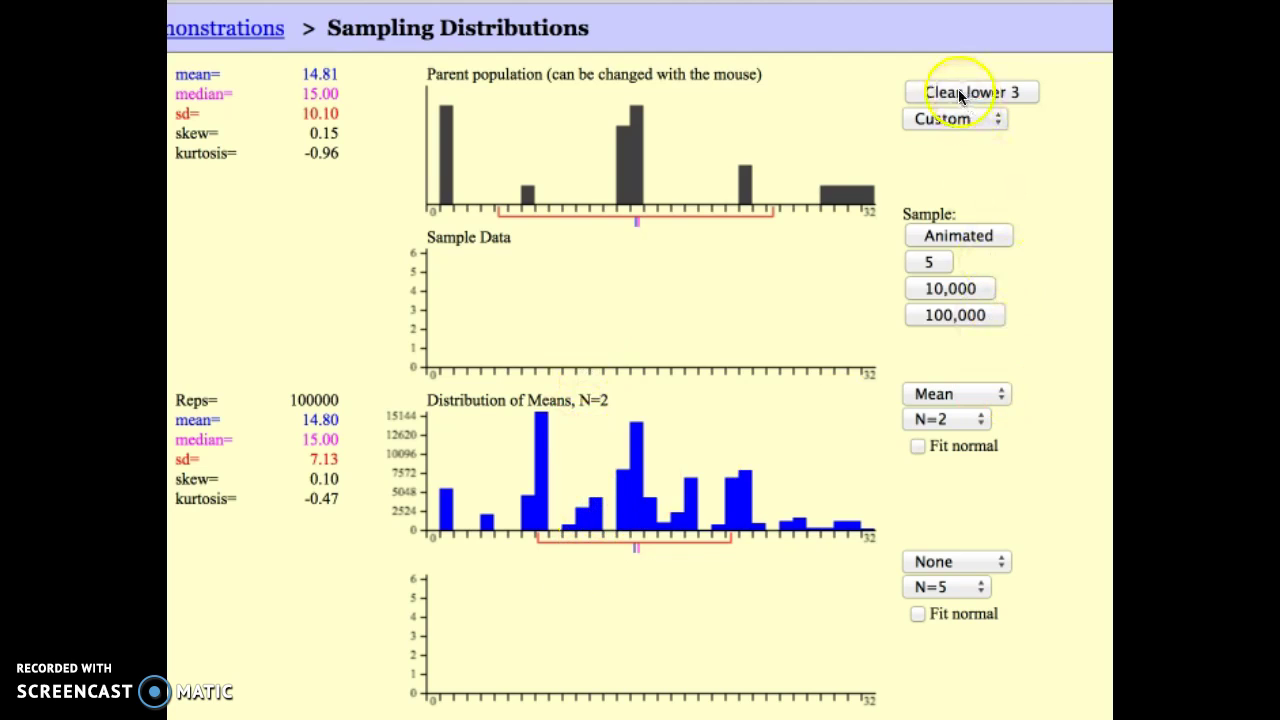
# Generate 100,000 custom-population means at N=5 (sd 4.50), then clear the histogram.
pyautogui.click(978, 424)
pyautogui.click(958, 467)
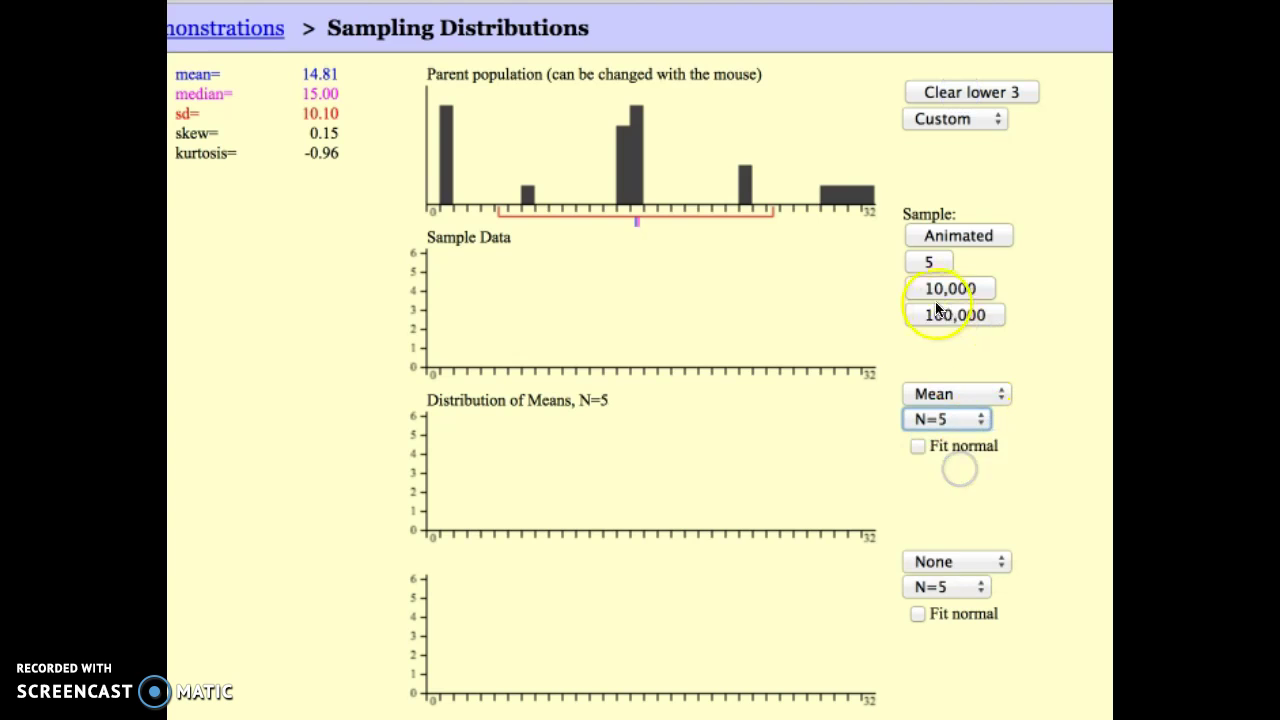
pyautogui.click(937, 312)
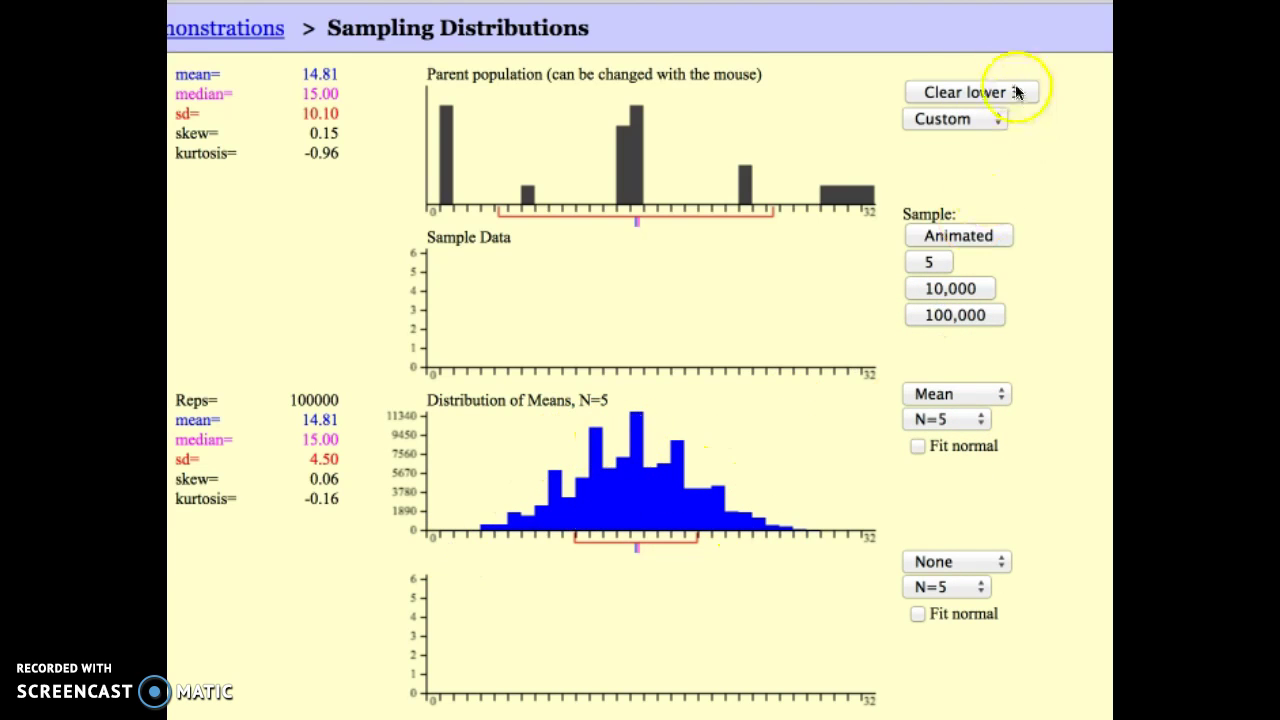
pyautogui.click(945, 91)
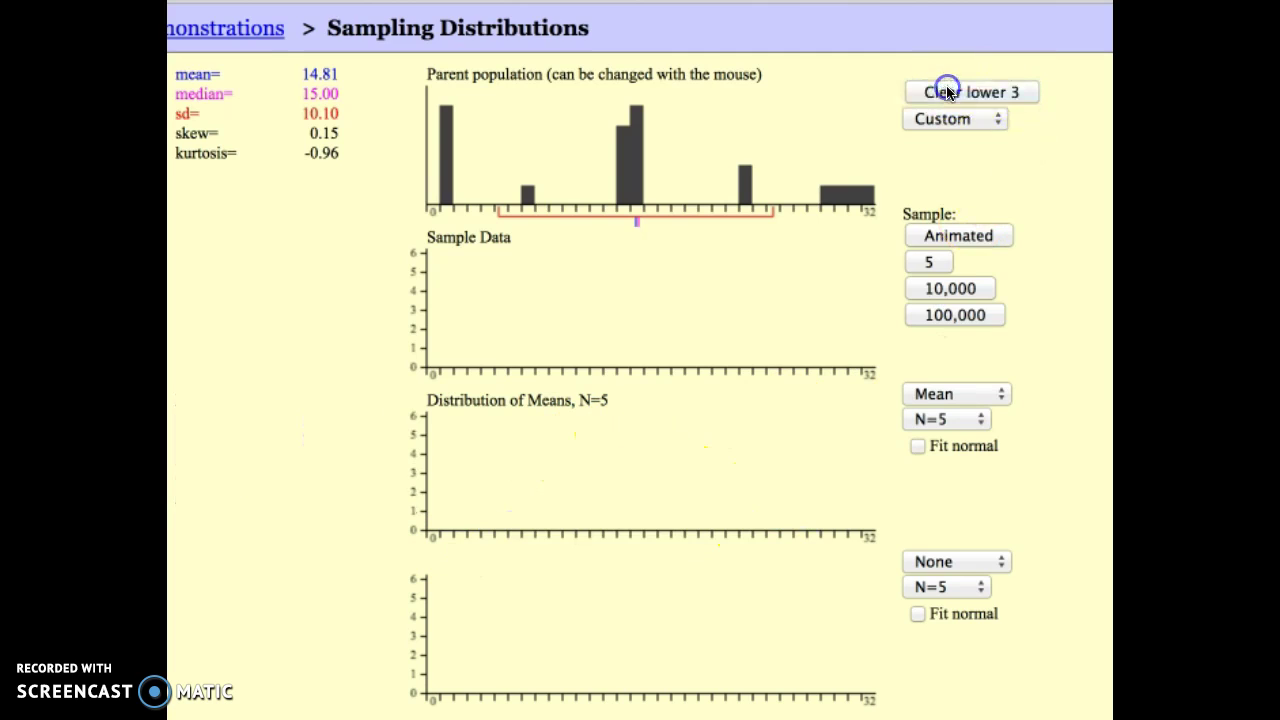
# Generate 100,000 custom-population means at N=25, giving mean 14.80 and sd 2.02.
pyautogui.click(983, 421)
pyautogui.click(953, 551)
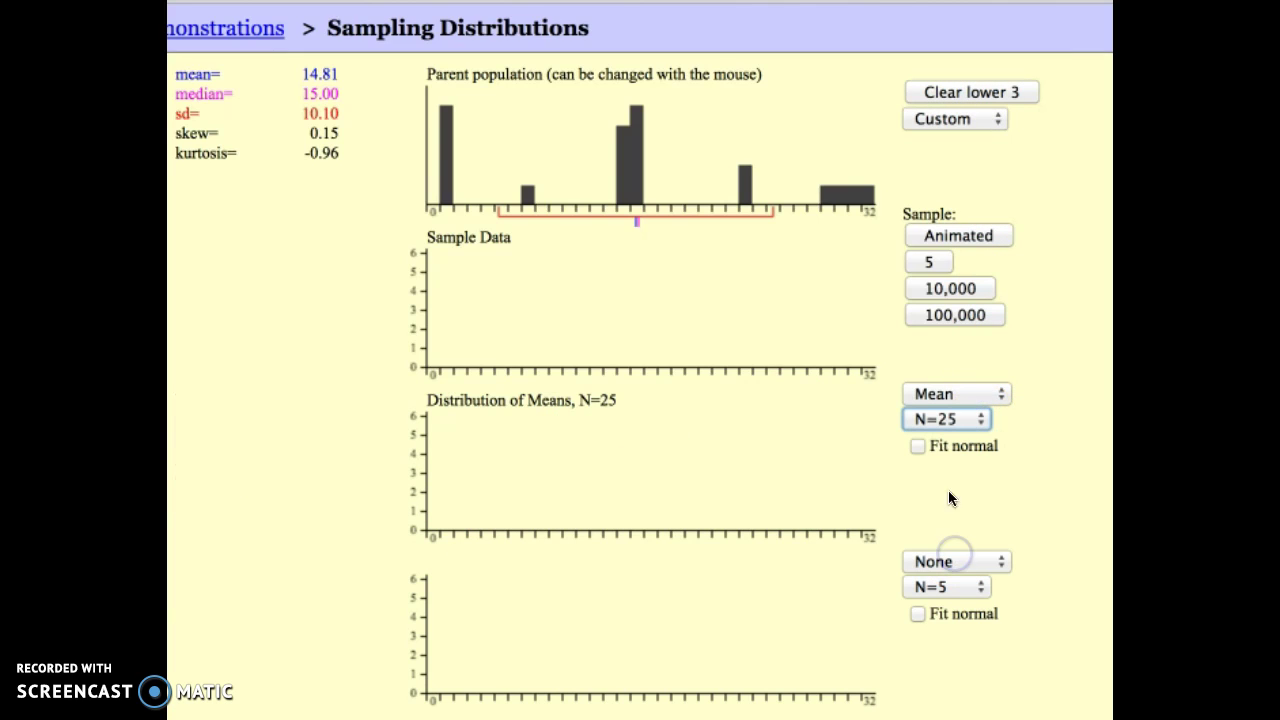
pyautogui.click(927, 316)
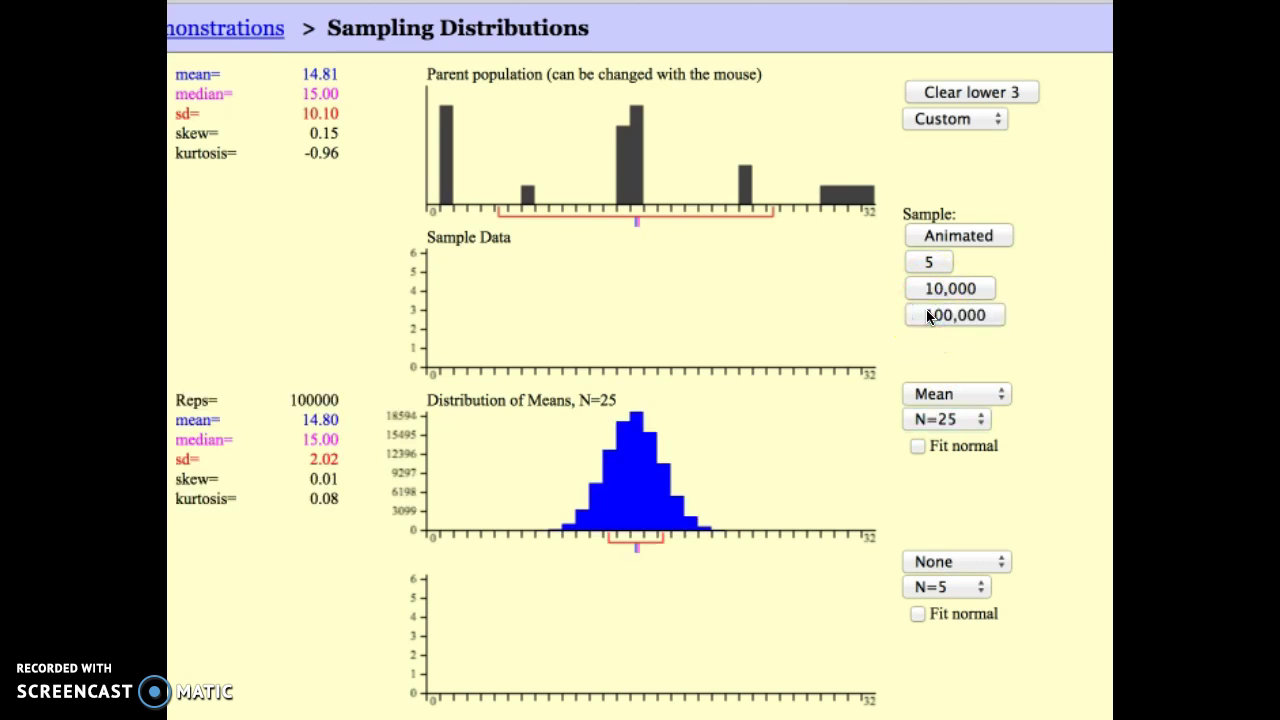